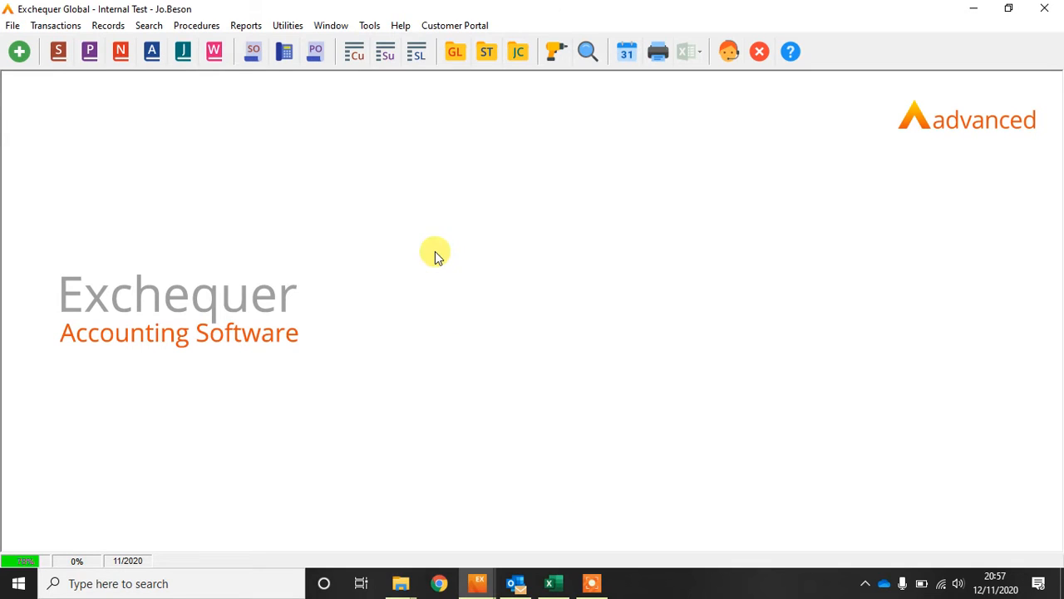
Look up the Exchequer help contents with the release history list, and minimise the help window
{"action": "left_click", "coordinate": [400, 26]}
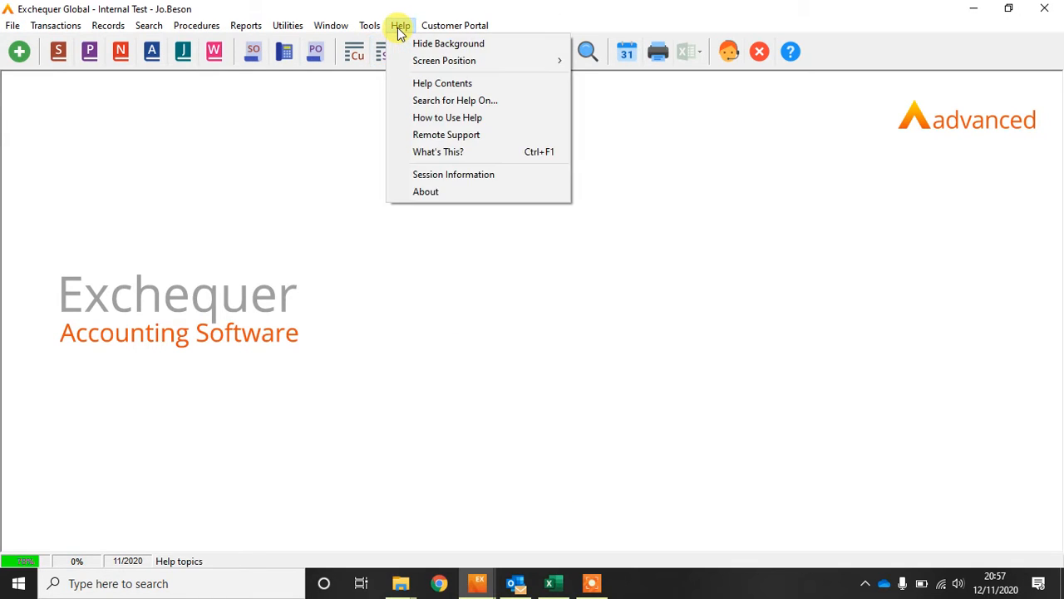
{"action": "left_click", "coordinate": [419, 83]}
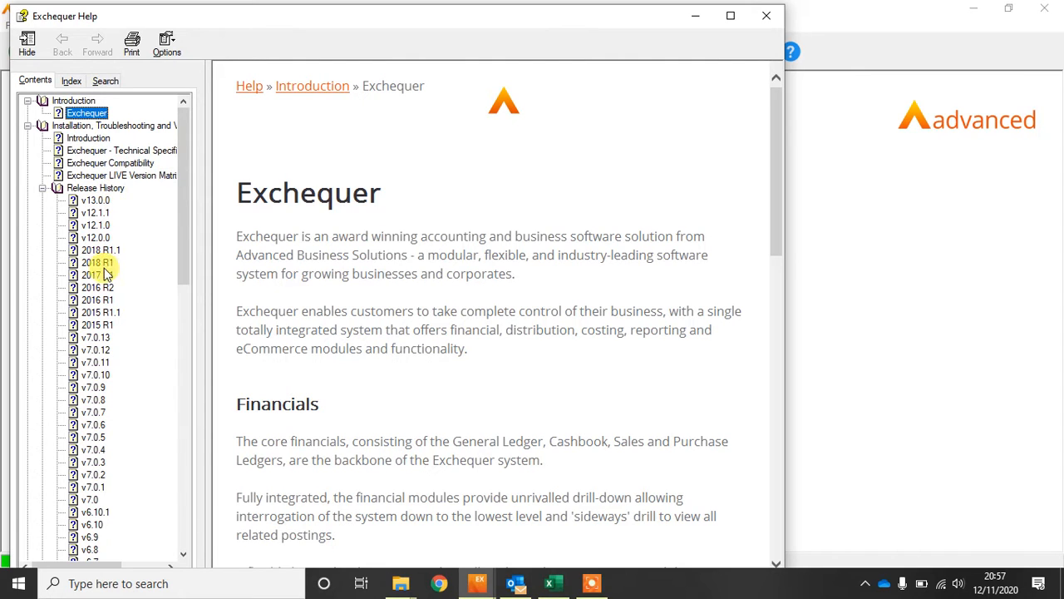
{"action": "left_click", "coordinate": [698, 17]}
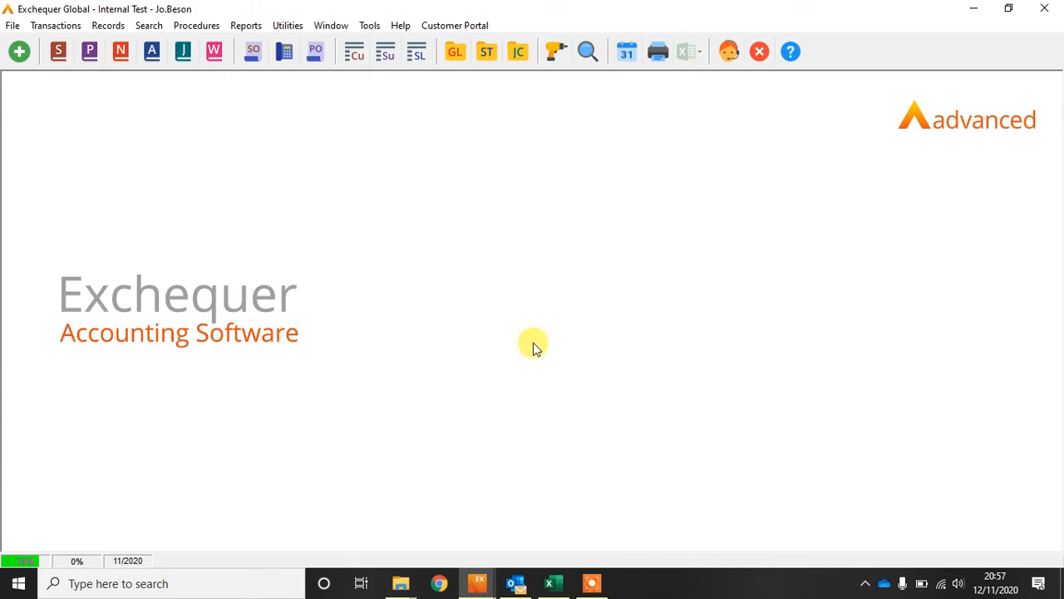
Switch to File Explorer to view the PDF guides in the EXV13 Instructions folder, and return to Exchequer
{"action": "mouse_move", "coordinate": [399, 577]}
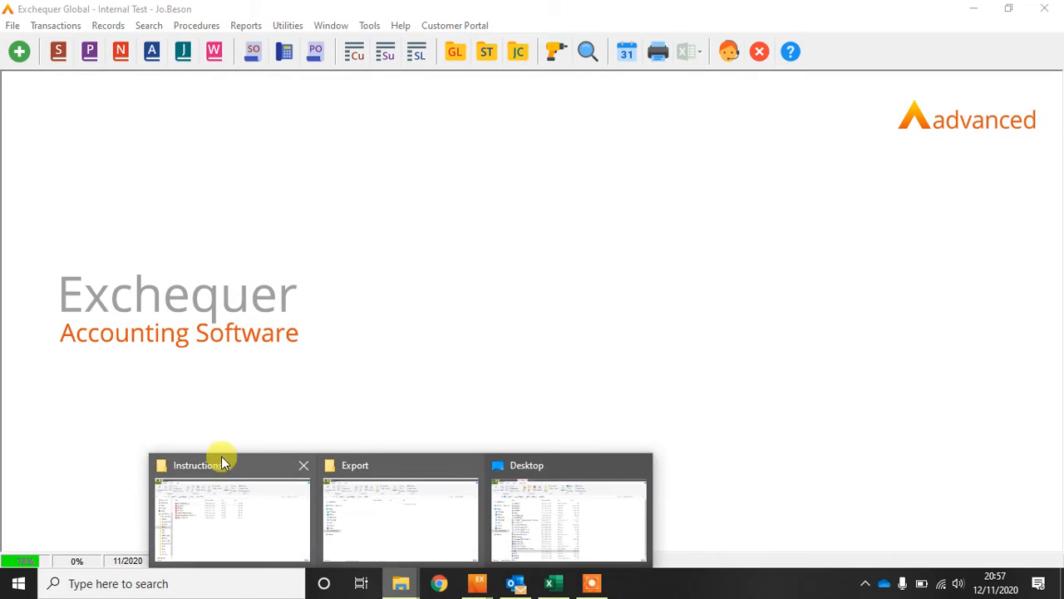
{"action": "mouse_move", "coordinate": [206, 451]}
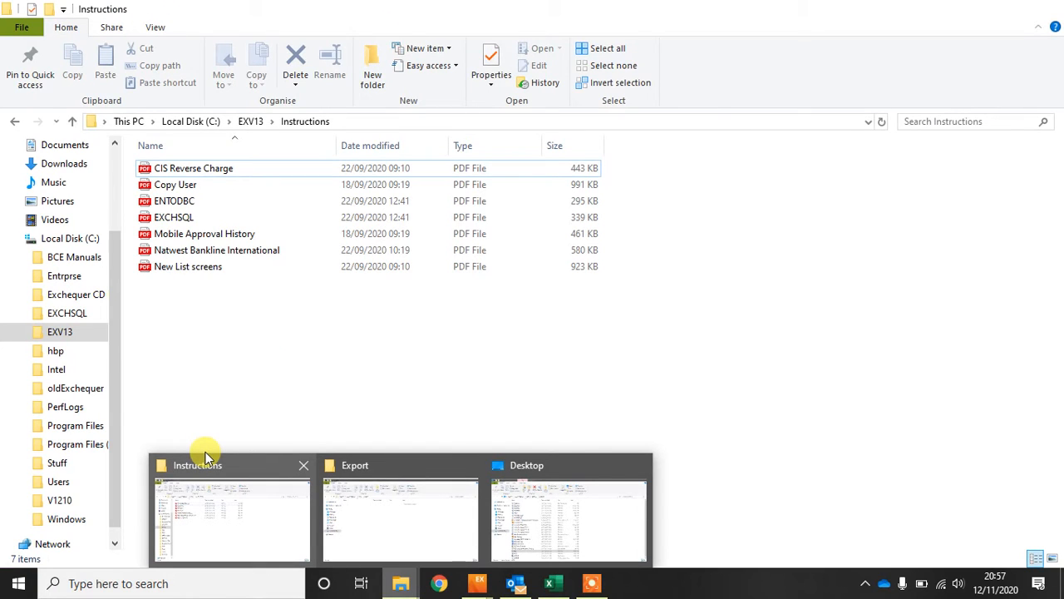
{"action": "left_click", "coordinate": [206, 454]}
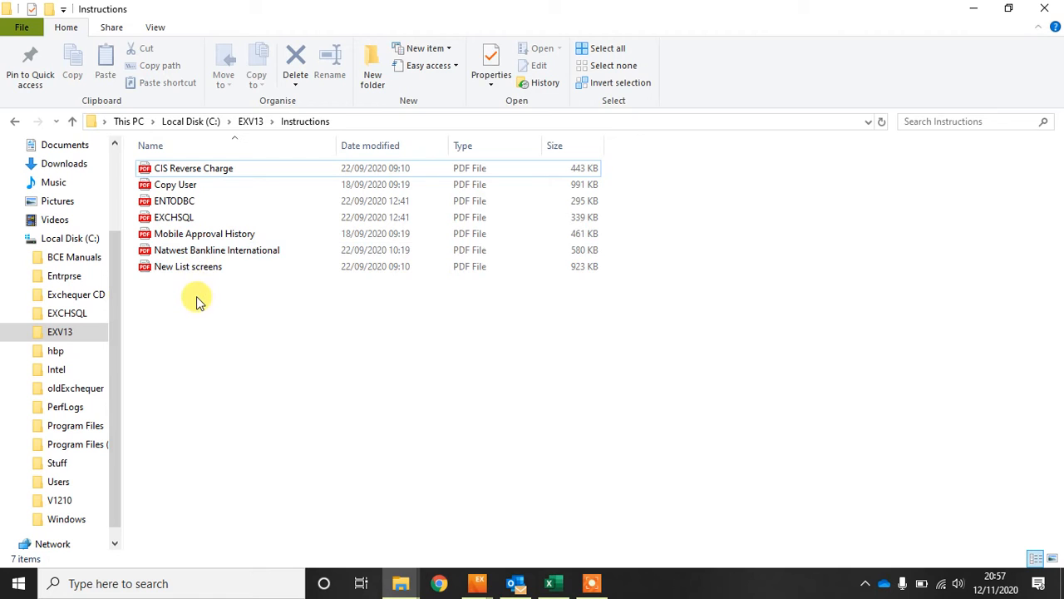
{"action": "left_click", "coordinate": [973, 11]}
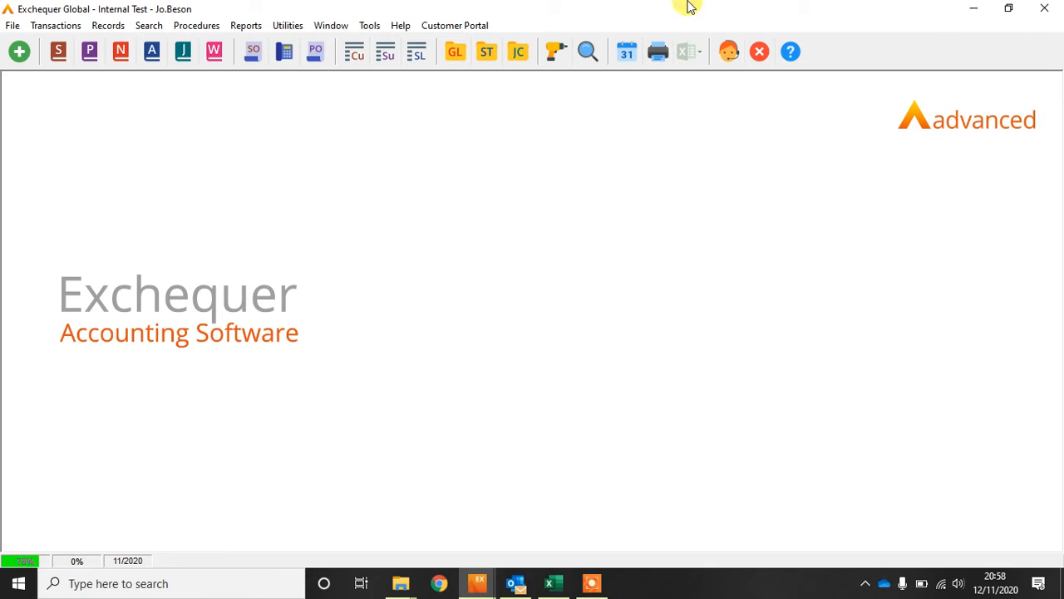
Open the sales daybook and check the Enable Enhanced List preference in the MANAGER user profile without changing it
{"action": "left_click", "coordinate": [59, 54]}
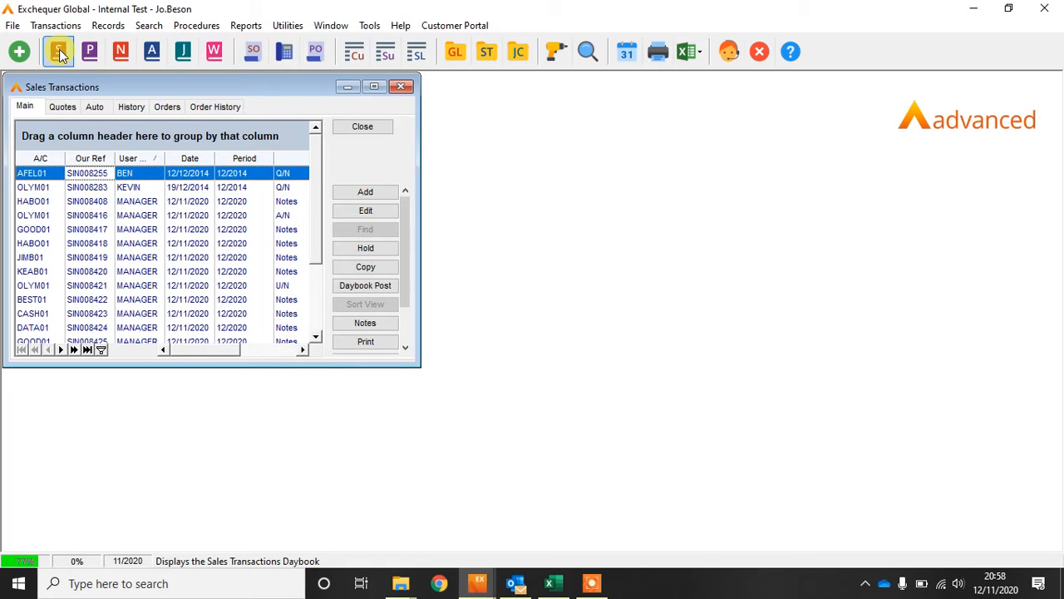
{"action": "left_click", "coordinate": [288, 26]}
{"action": "mouse_move", "coordinate": [313, 105]}
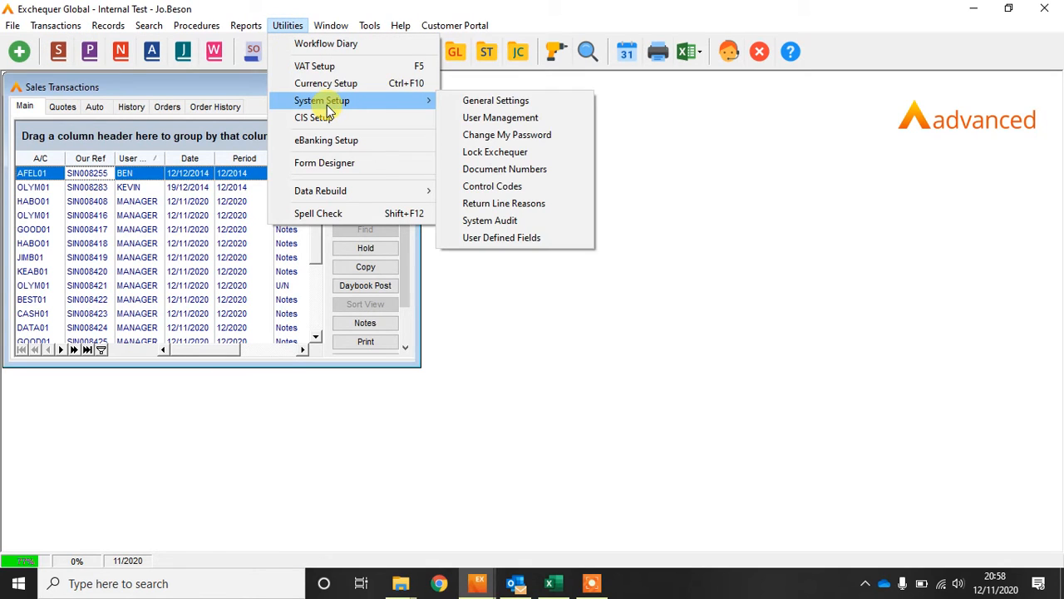
{"action": "left_click", "coordinate": [470, 117]}
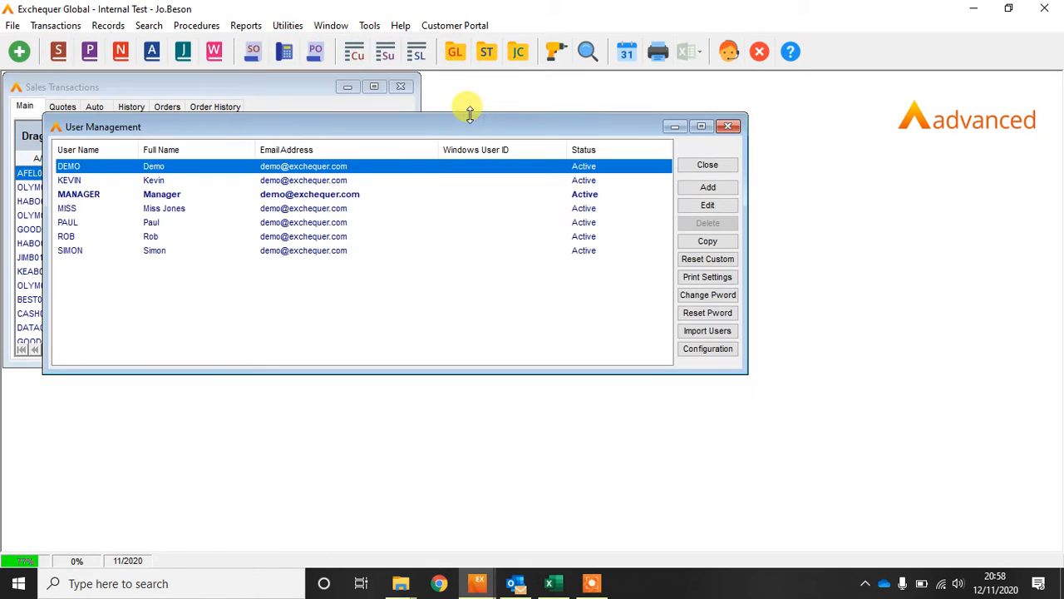
{"action": "double_click", "coordinate": [94, 196]}
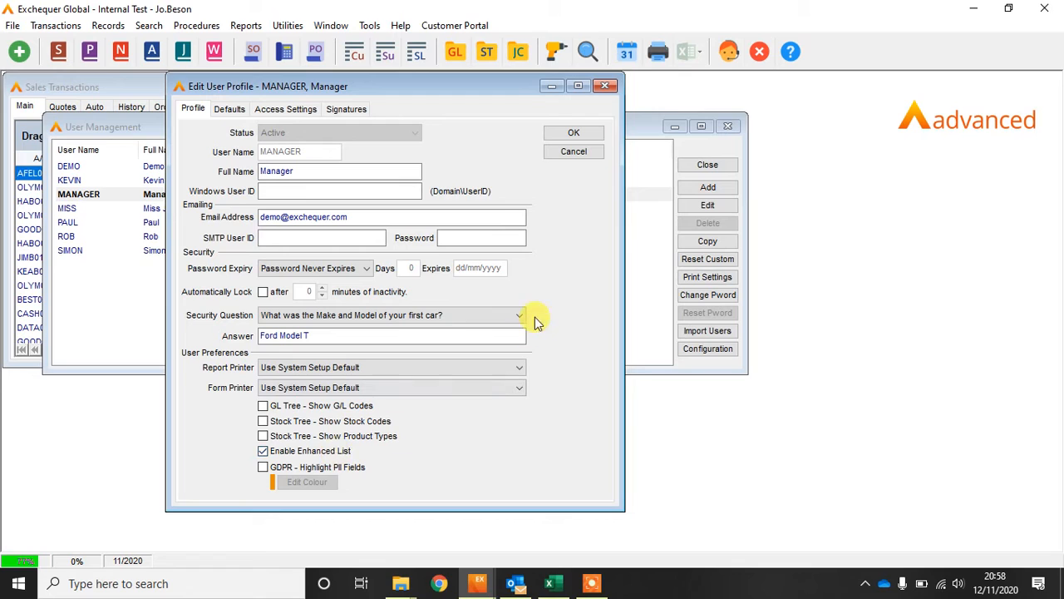
{"action": "left_click", "coordinate": [574, 152]}
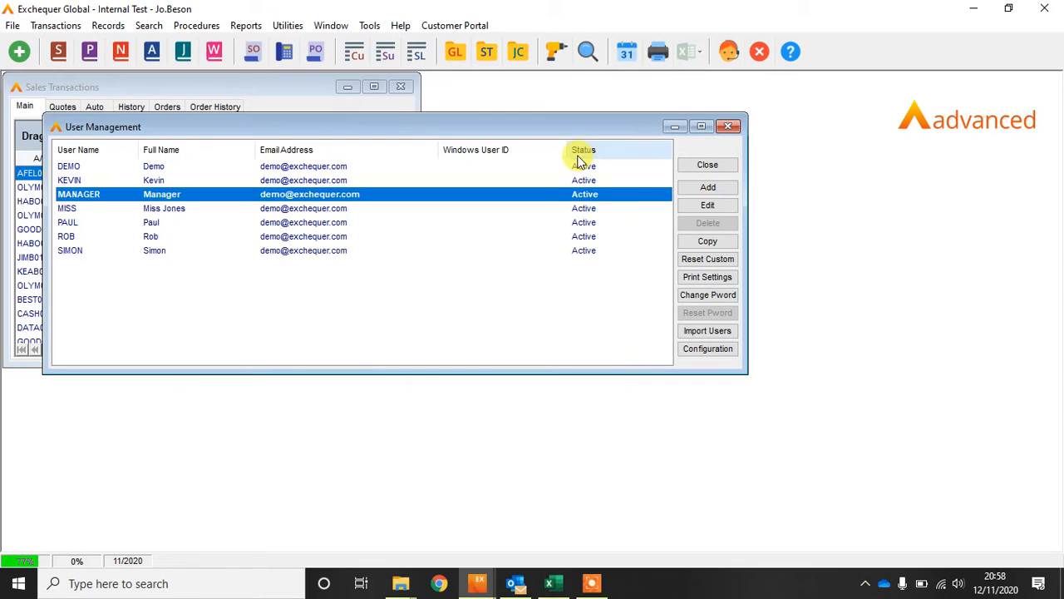
{"action": "left_click", "coordinate": [689, 163]}
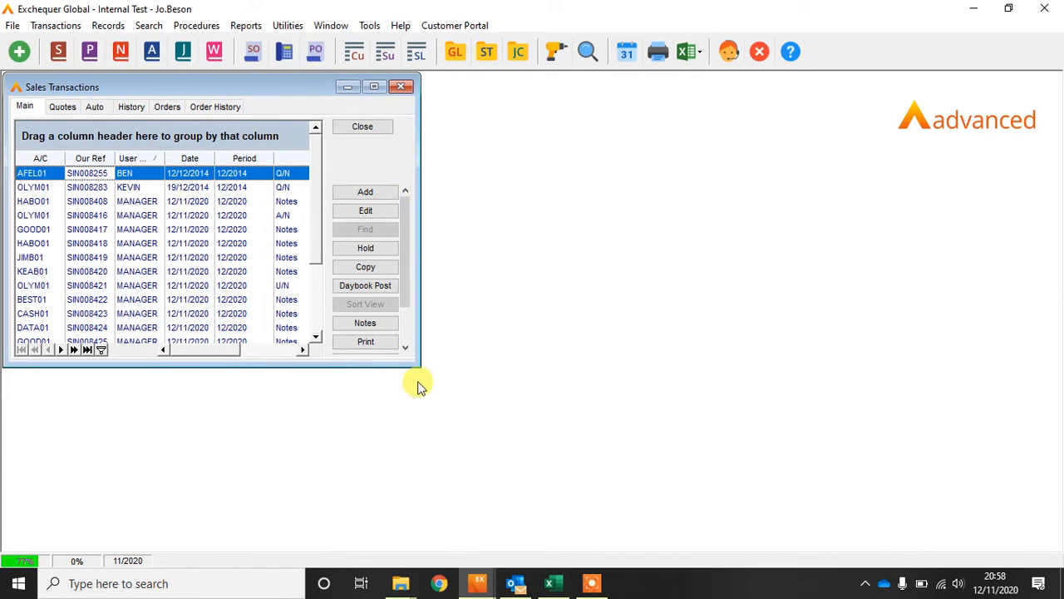
Enlarge the Sales Transactions window to show the Your Ref column, save its coordinates, and reopen the daybook
{"action": "left_click_drag", "start_coordinate": [411, 358], "coordinate": [639, 443]}
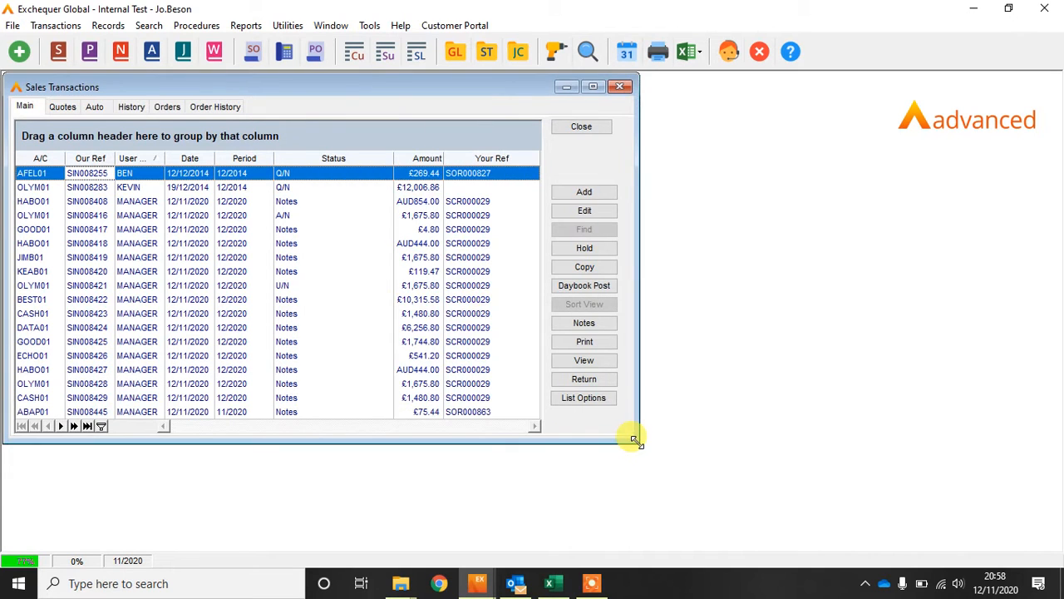
{"action": "left_click", "coordinate": [368, 373]}
{"action": "right_click", "coordinate": [369, 379]}
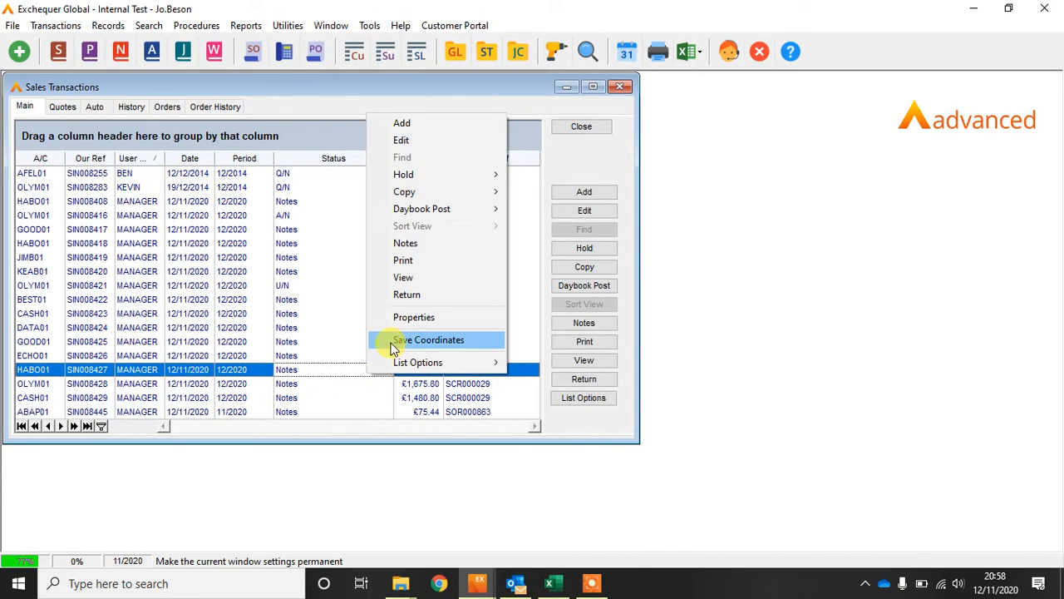
{"action": "left_click", "coordinate": [390, 341]}
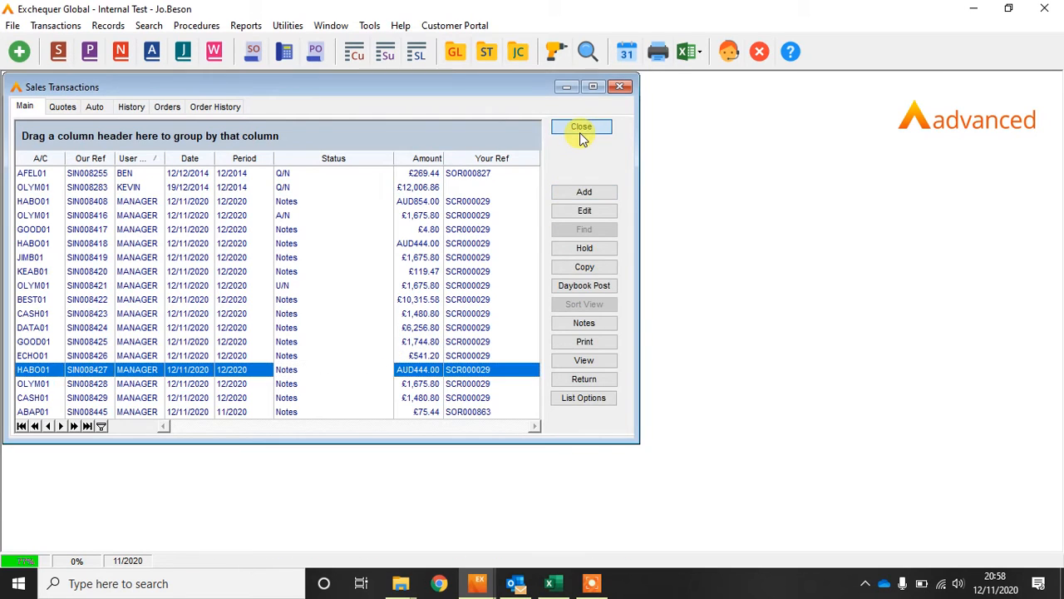
{"action": "left_click", "coordinate": [580, 132]}
{"action": "left_click", "coordinate": [64, 53]}
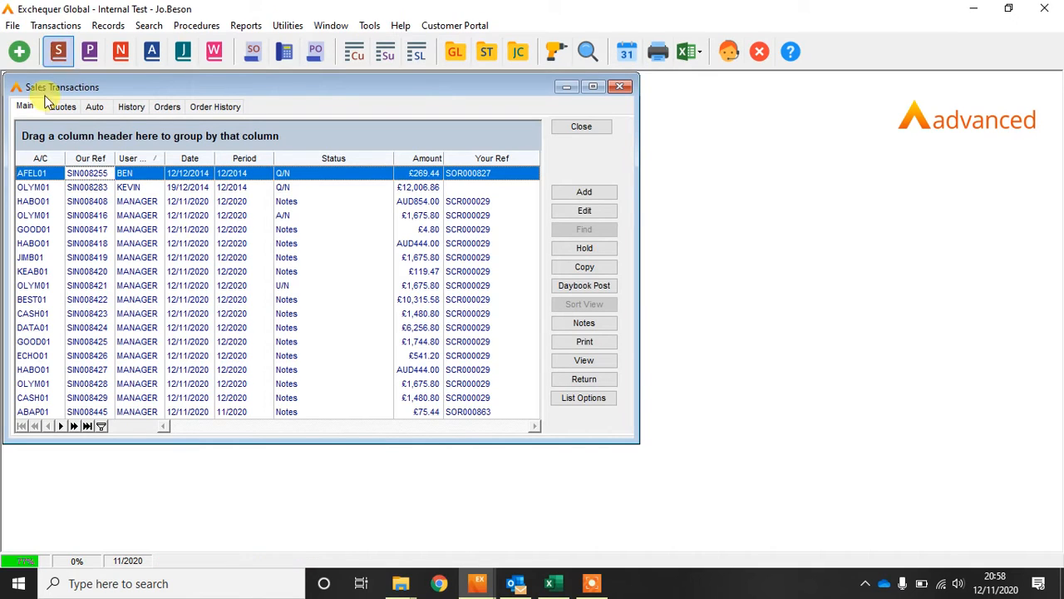
Sort the sales list by A/C and by Our Ref, and move the User Name column after Date
{"action": "left_click", "coordinate": [40, 160]}
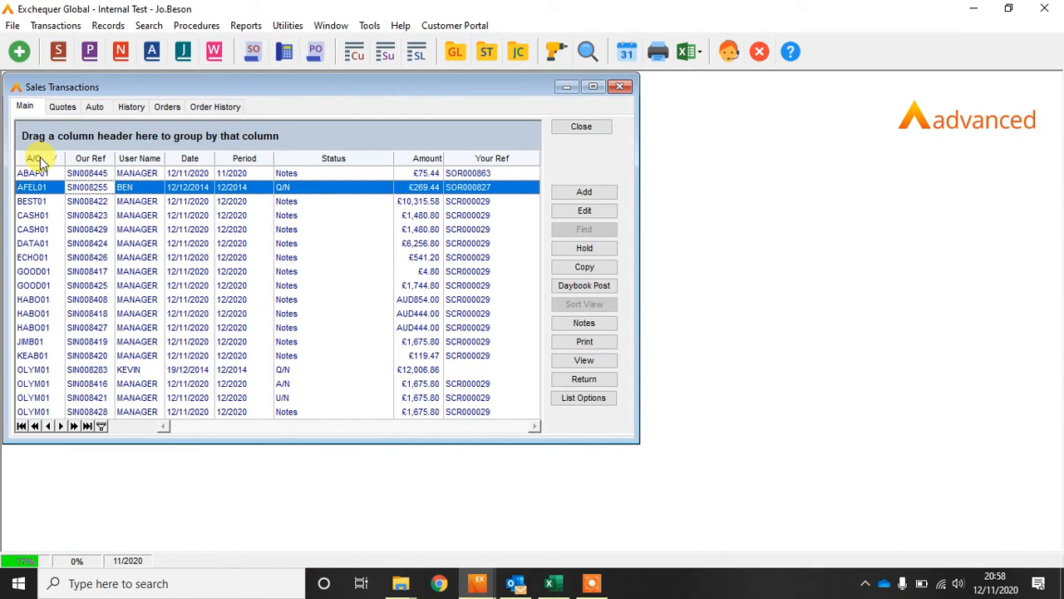
{"action": "left_click", "coordinate": [85, 160]}
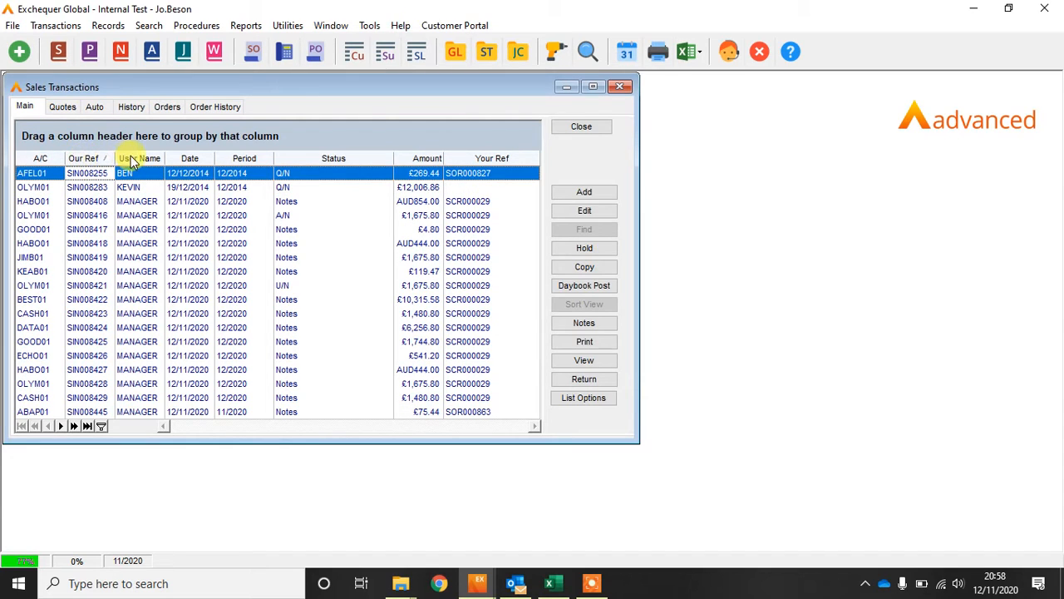
{"action": "left_click_drag", "start_coordinate": [138, 158], "coordinate": [209, 158]}
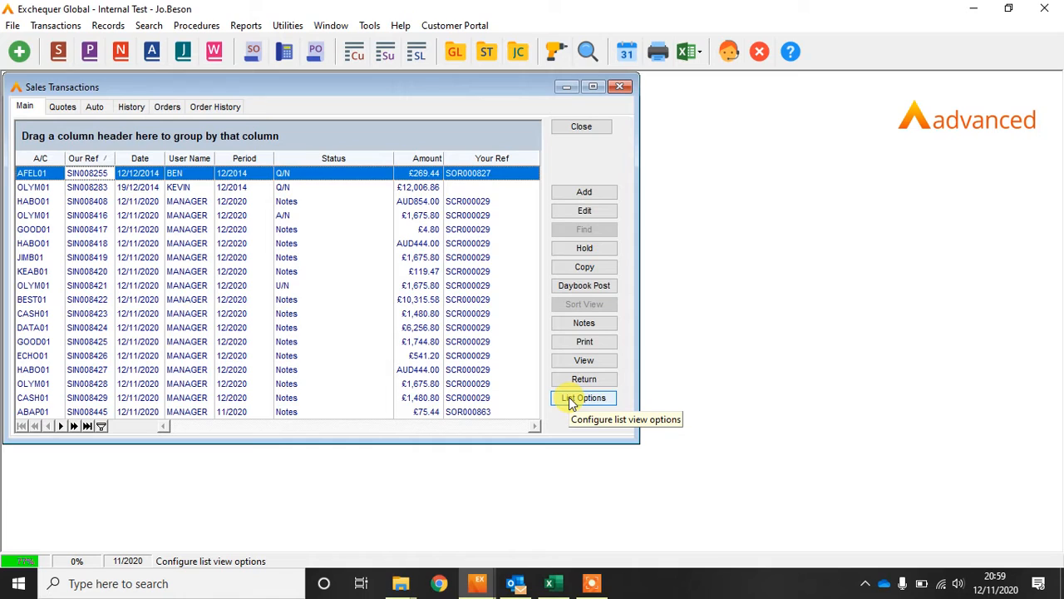
Add the Job Code column after Your Ref through Configure Columns, and widen the Sales Transactions window to show it
{"action": "right_click", "coordinate": [329, 306]}
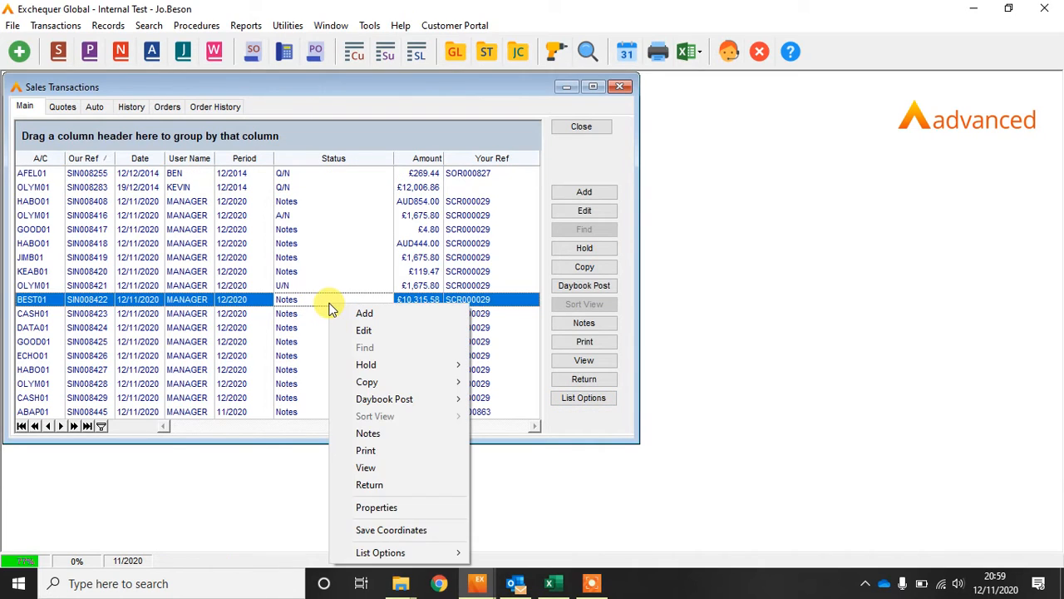
{"action": "mouse_move", "coordinate": [396, 551]}
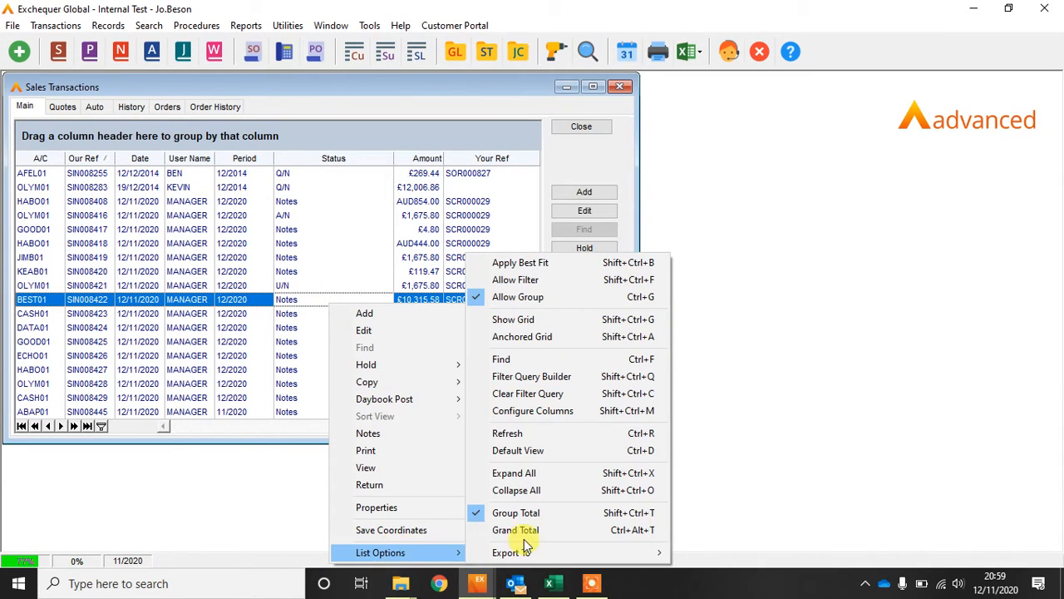
{"action": "left_click", "coordinate": [539, 420]}
{"action": "left_click_drag", "start_coordinate": [541, 195], "coordinate": [774, 267]}
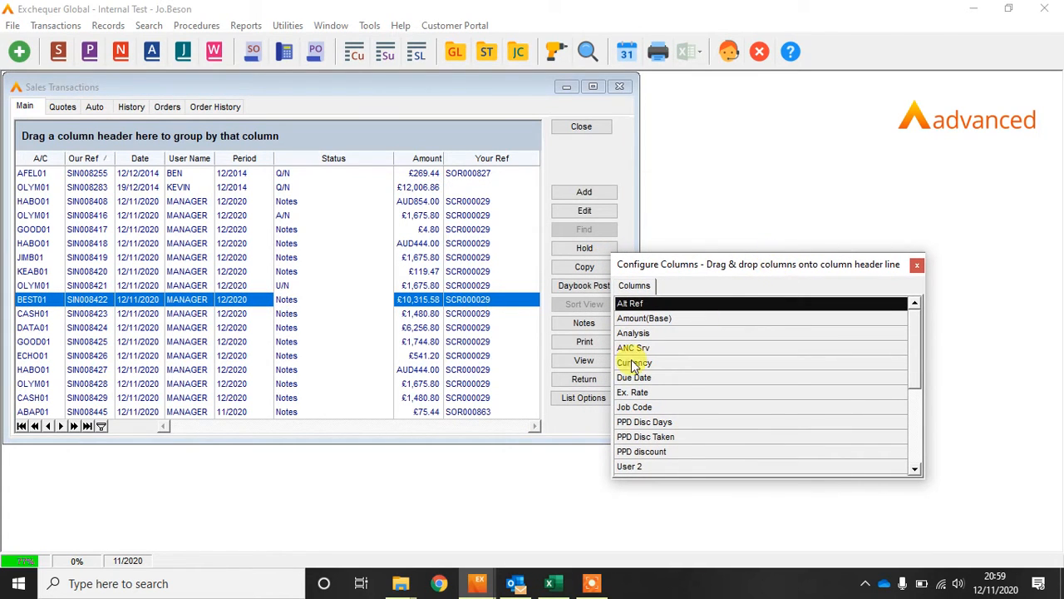
{"action": "left_click_drag", "start_coordinate": [631, 407], "coordinate": [523, 163]}
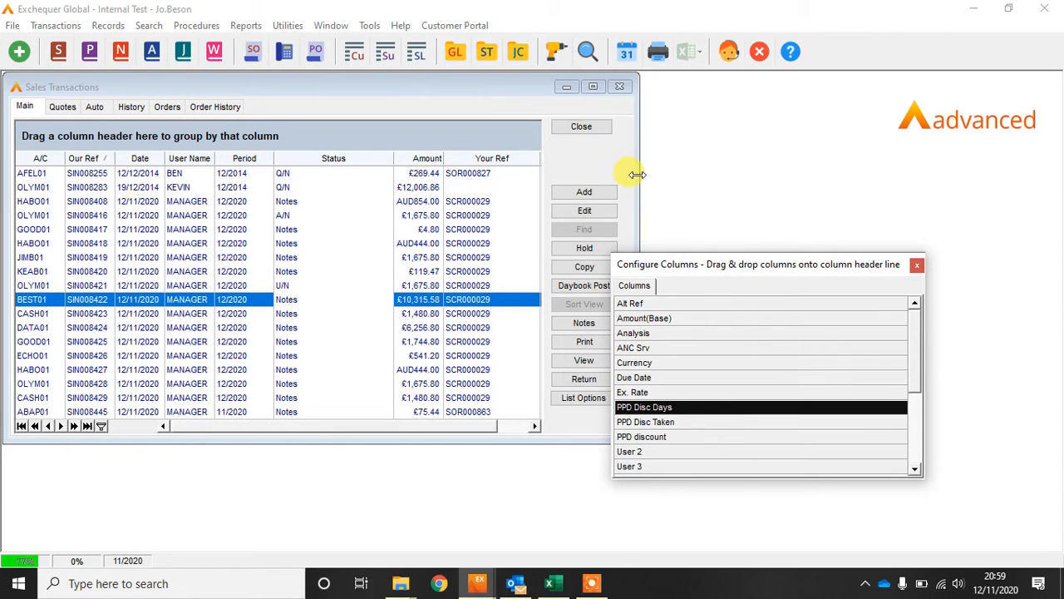
{"action": "left_click_drag", "start_coordinate": [637, 174], "coordinate": [741, 192]}
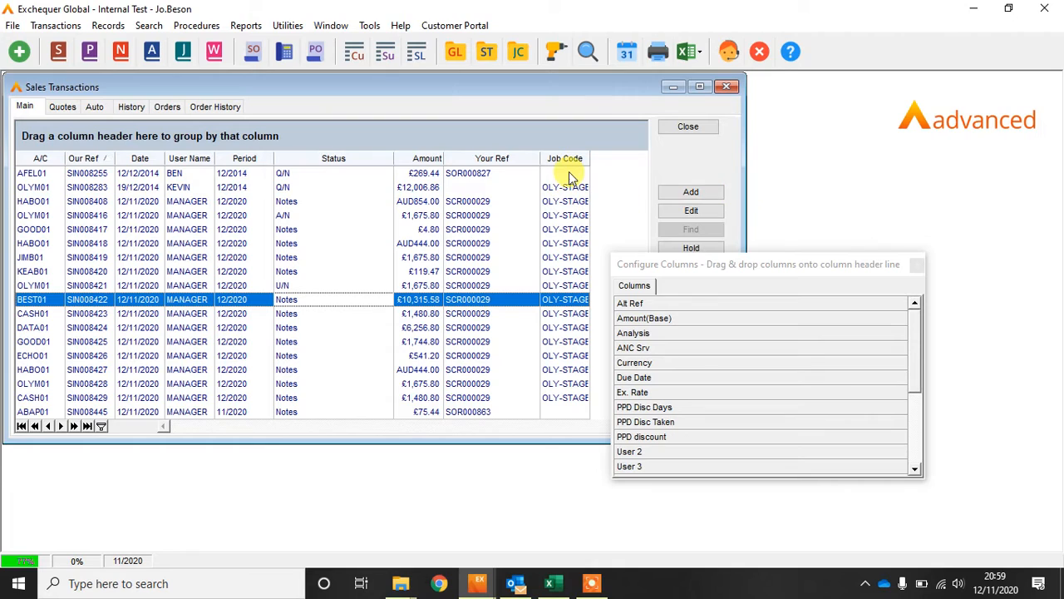
Remove the Job Code column from the sales list, move Status after Amount, and close the column configuration
{"action": "left_click_drag", "start_coordinate": [568, 161], "coordinate": [670, 145]}
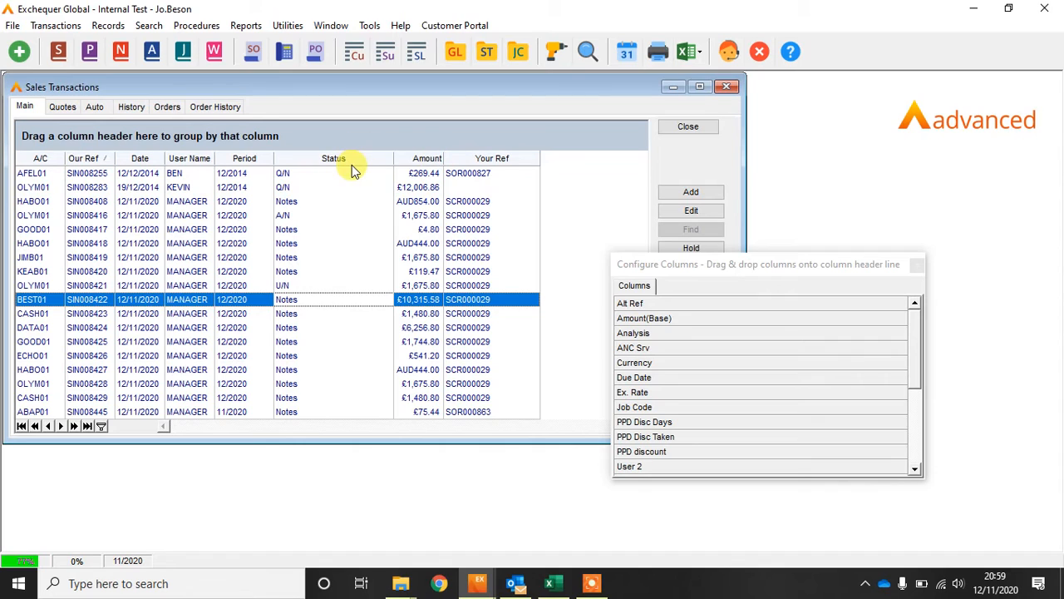
{"action": "mouse_move", "coordinate": [349, 162]}
{"action": "left_mouse_down"}
{"action": "mouse_move", "coordinate": [668, 124]}
{"action": "mouse_move", "coordinate": [380, 147]}
{"action": "mouse_move", "coordinate": [361, 160]}
{"action": "left_mouse_up"}
{"action": "left_click_drag", "start_coordinate": [361, 159], "coordinate": [451, 167]}
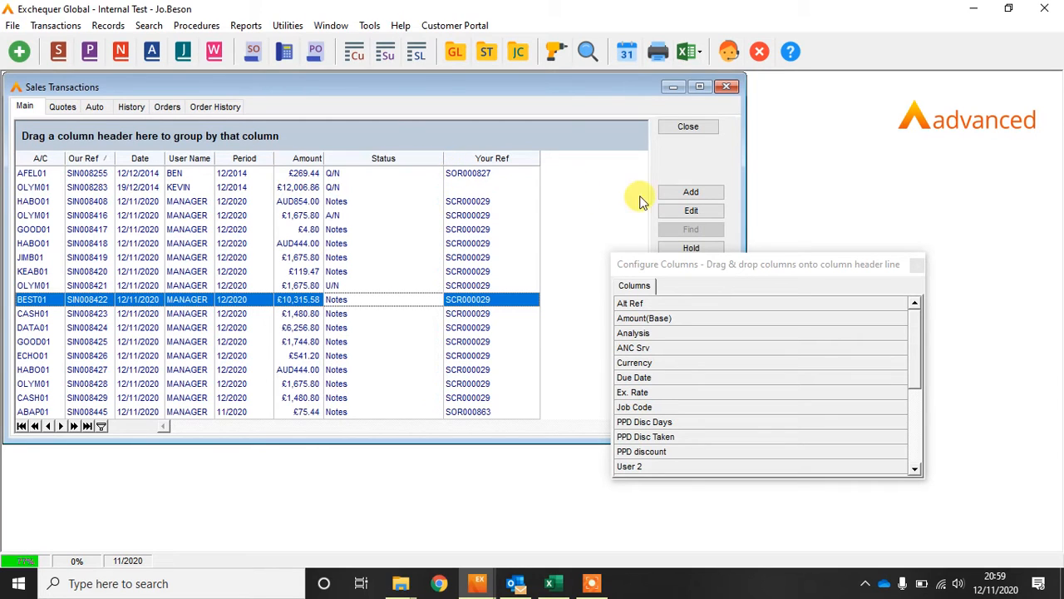
{"action": "left_click", "coordinate": [917, 265]}
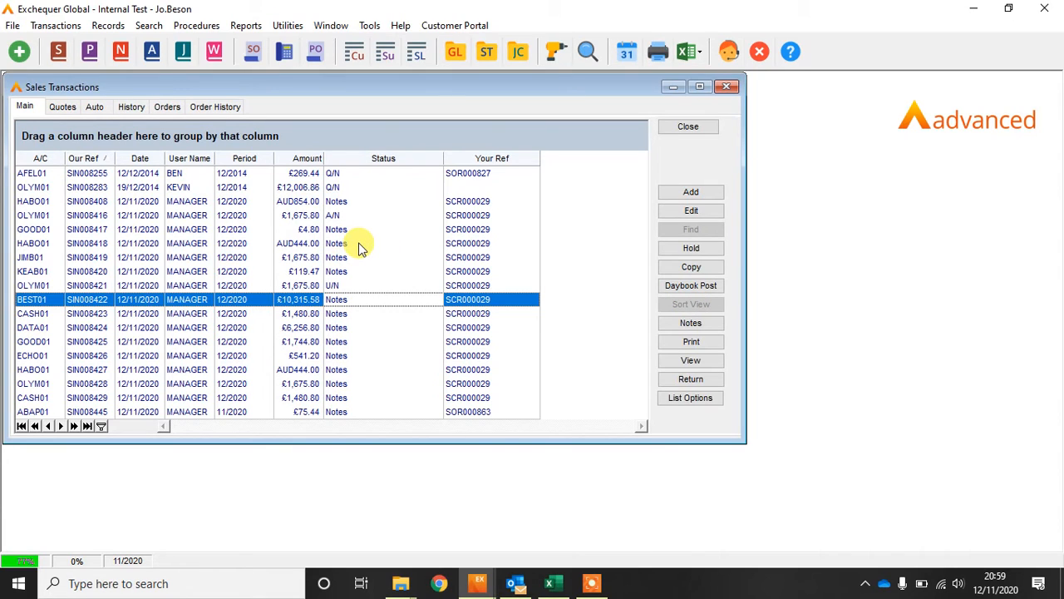
Turn on the Find bar in the Sales Transactions list, and close and reopen the daybook
{"action": "key", "text": "ctrl+f"}
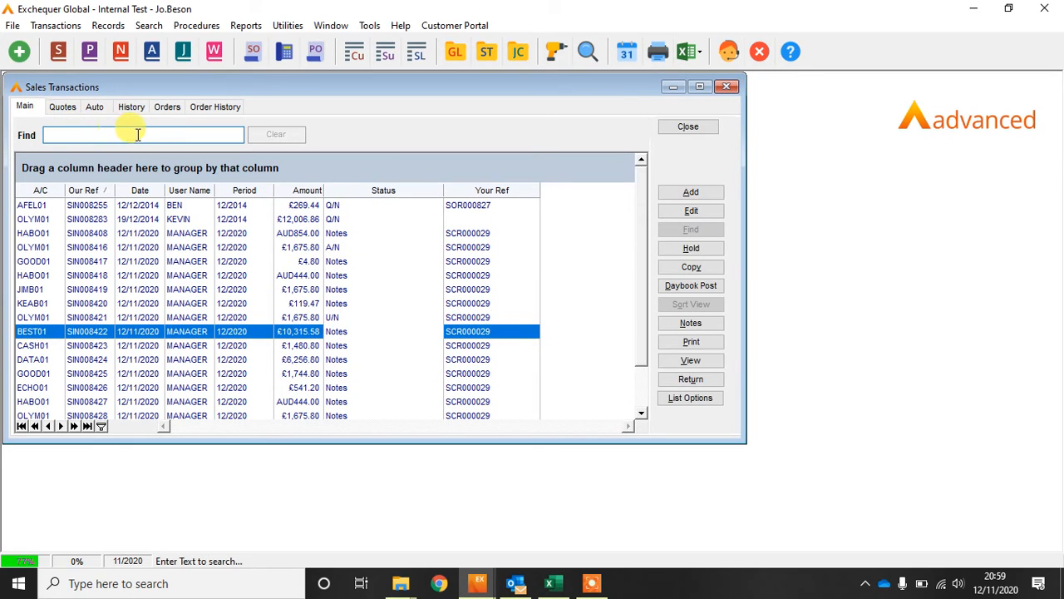
{"action": "left_click", "coordinate": [674, 127]}
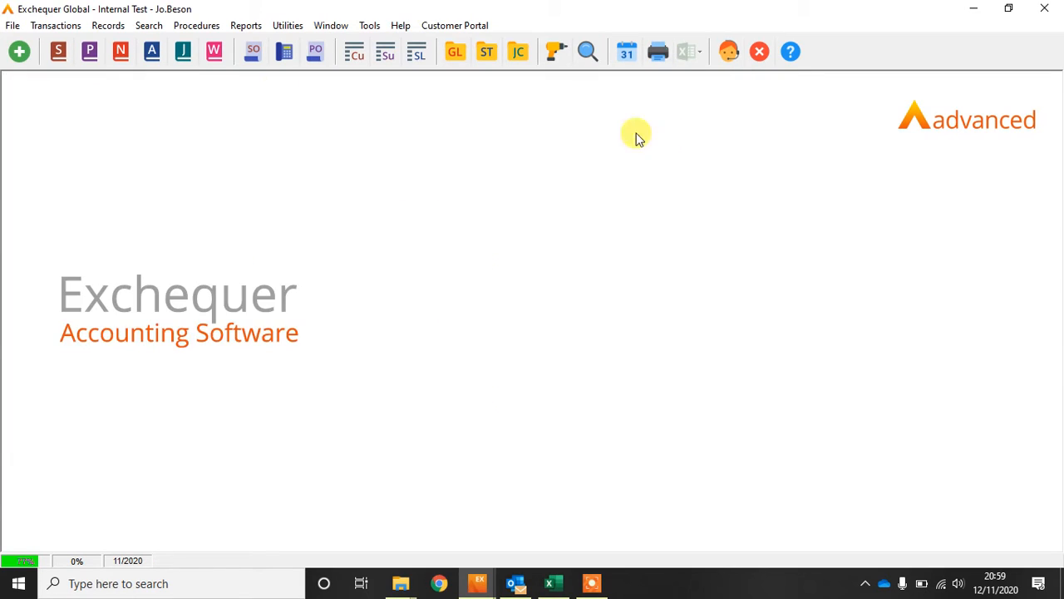
{"action": "left_click", "coordinate": [63, 47]}
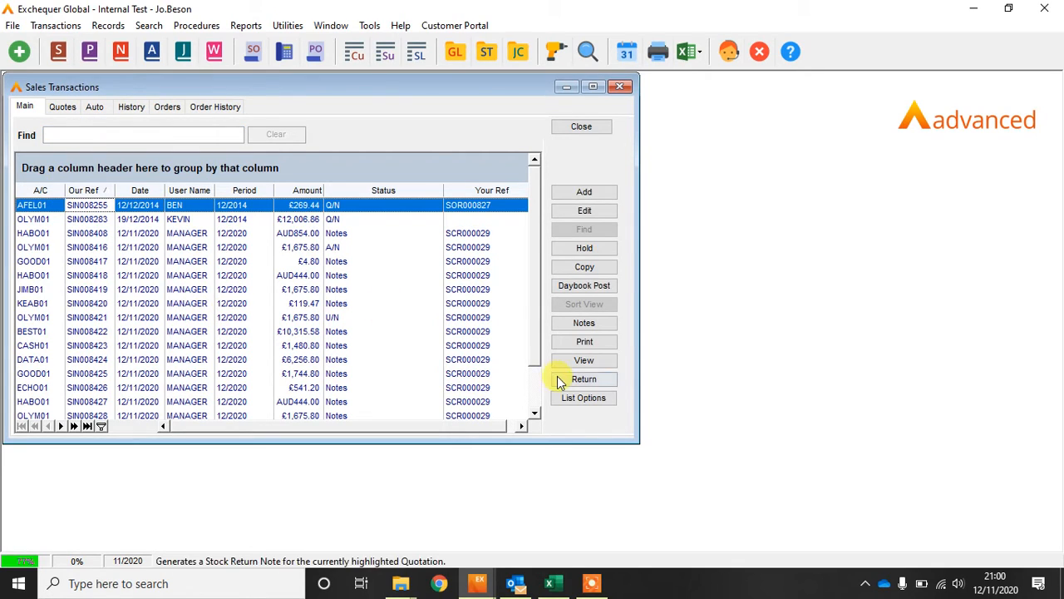
Enable Allow Filter for the sales list and filter the A/C column to OLYM01
{"action": "left_click", "coordinate": [573, 399]}
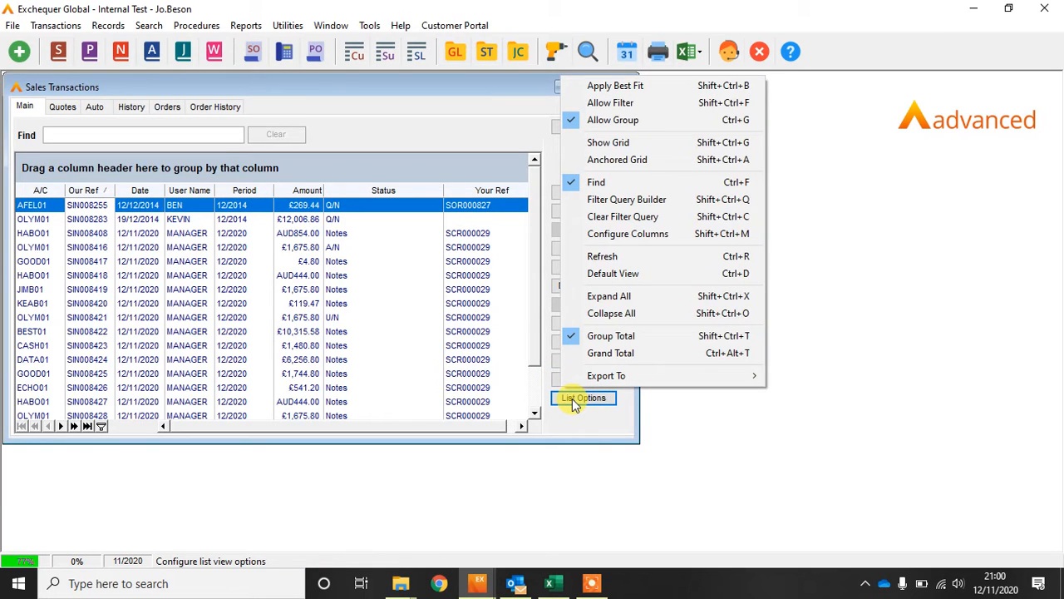
{"action": "left_click", "coordinate": [634, 103]}
{"action": "mouse_move", "coordinate": [320, 198]}
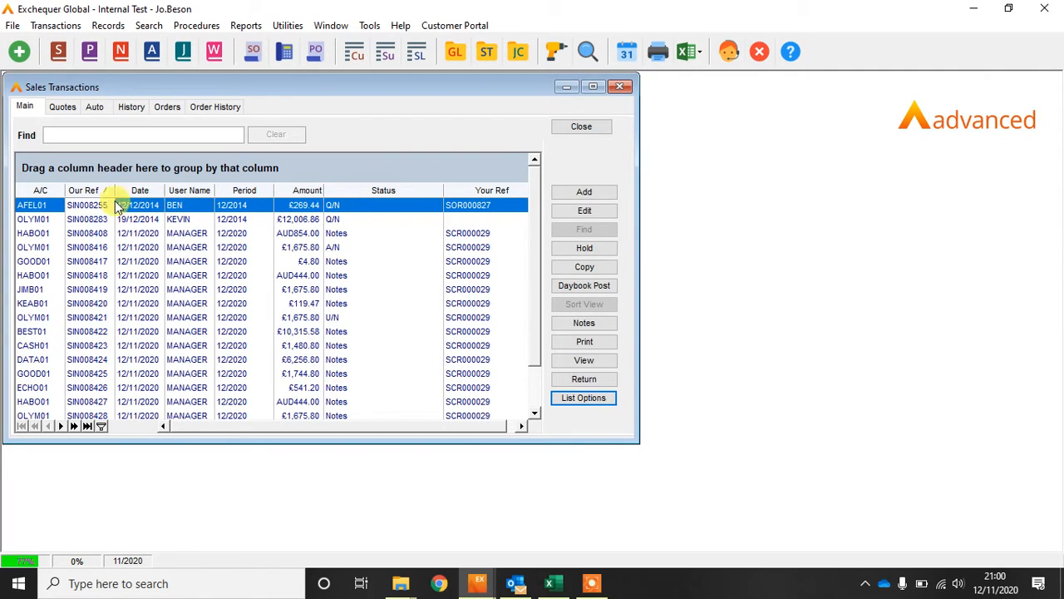
{"action": "left_click", "coordinate": [58, 191]}
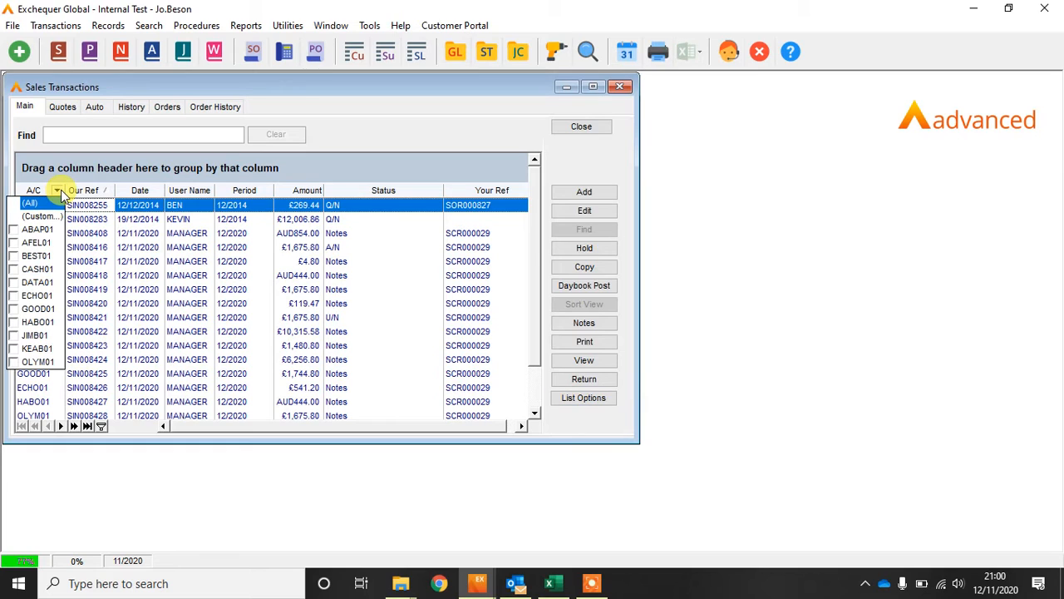
{"action": "left_click", "coordinate": [14, 363]}
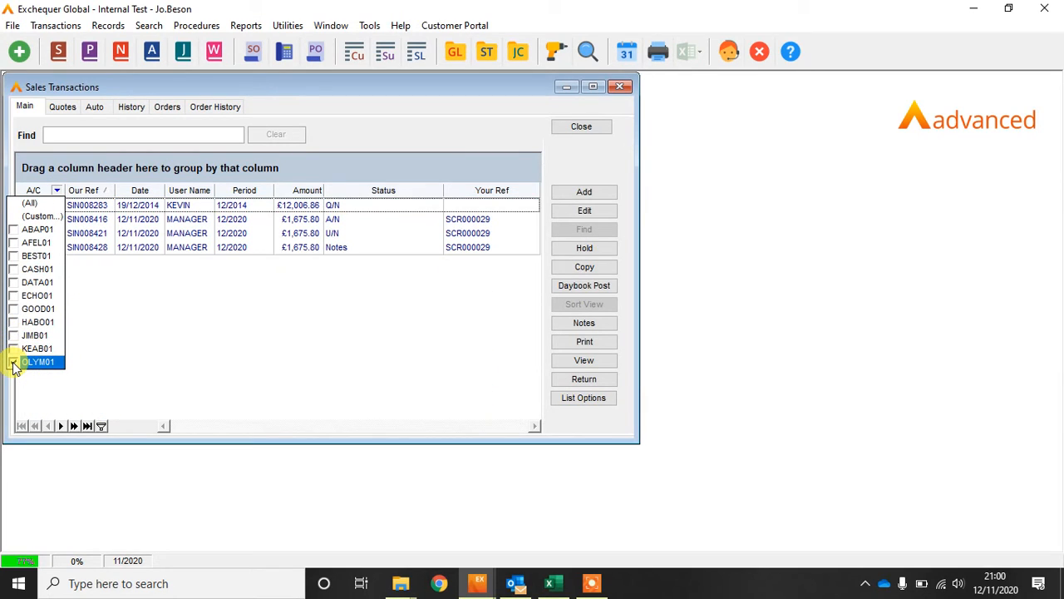
Review the comparison operators in the A/C column's custom filter, cancel it, and reset the A/C filter to (All)
{"action": "left_click", "coordinate": [38, 217]}
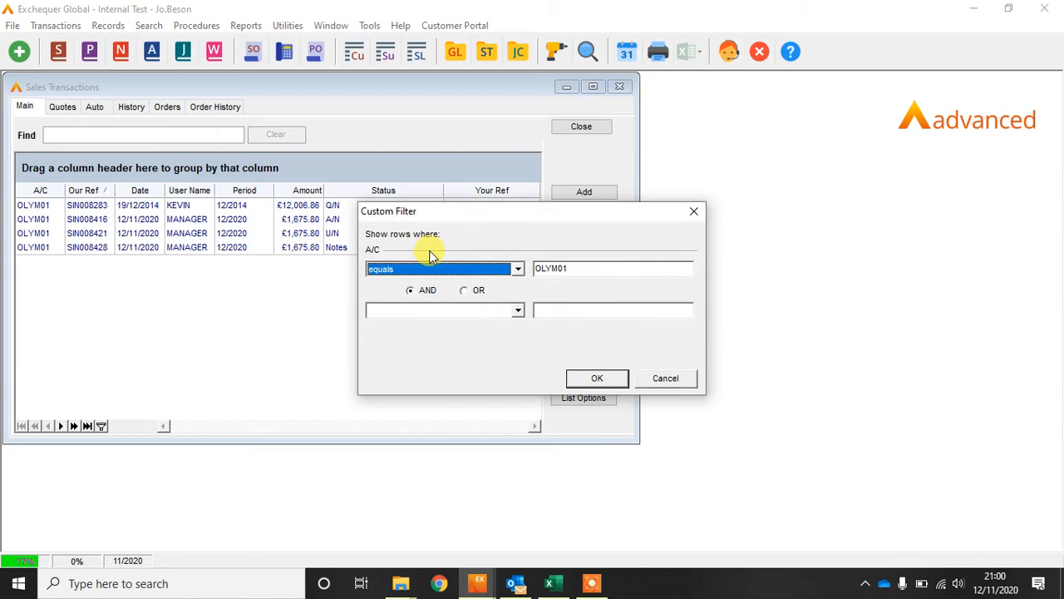
{"action": "left_click", "coordinate": [518, 270]}
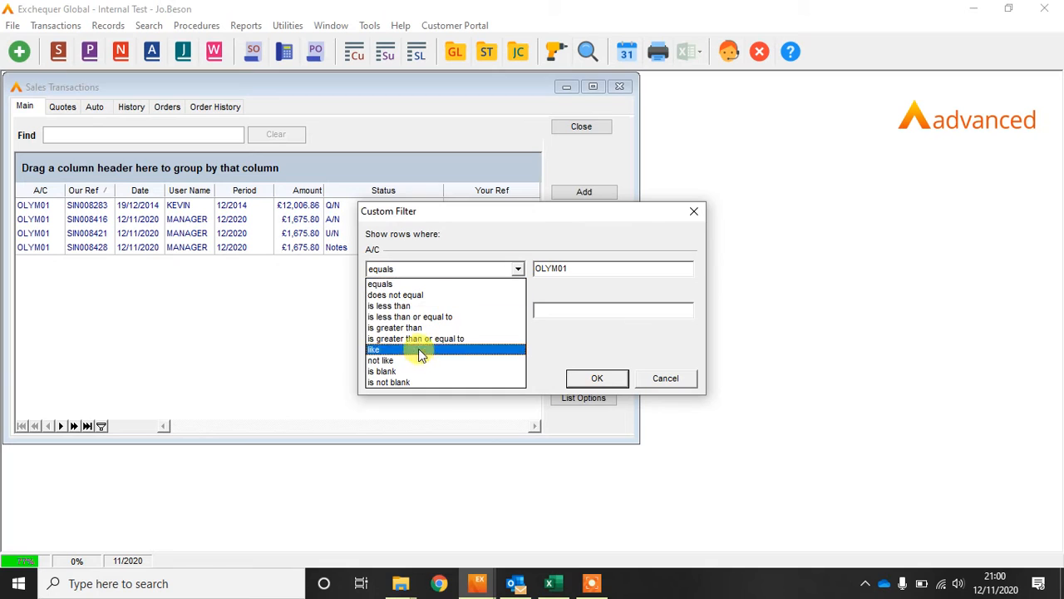
{"action": "left_click", "coordinate": [665, 379]}
{"action": "left_click", "coordinate": [58, 192]}
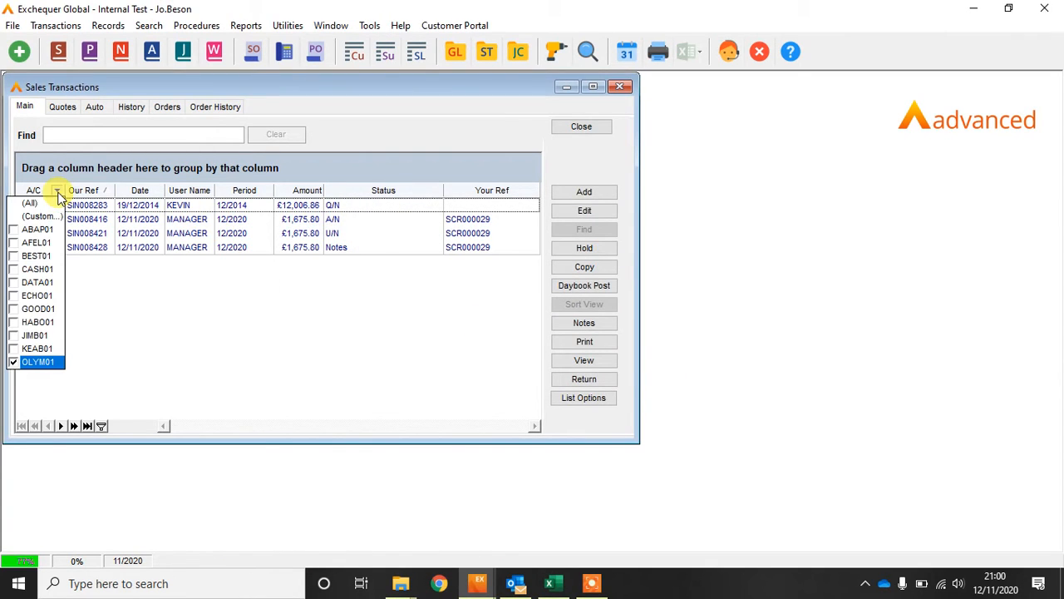
{"action": "left_click", "coordinate": [35, 203]}
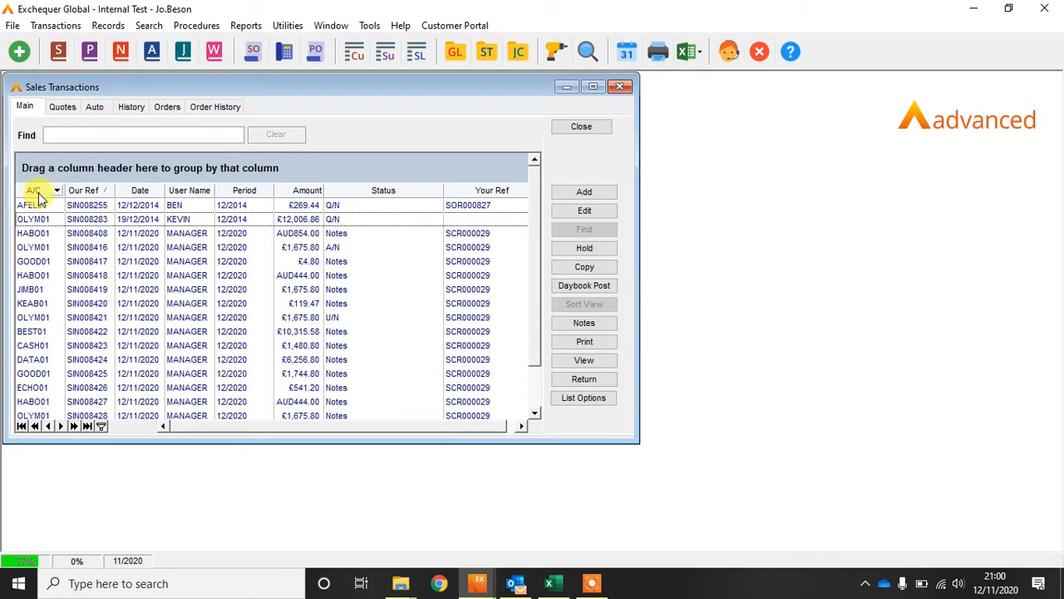
Group the sales list by A/C and then Status, and expand the A/N status group under OLYM01
{"action": "left_click", "coordinate": [38, 197]}
{"action": "left_click_drag", "start_coordinate": [37, 197], "coordinate": [47, 170]}
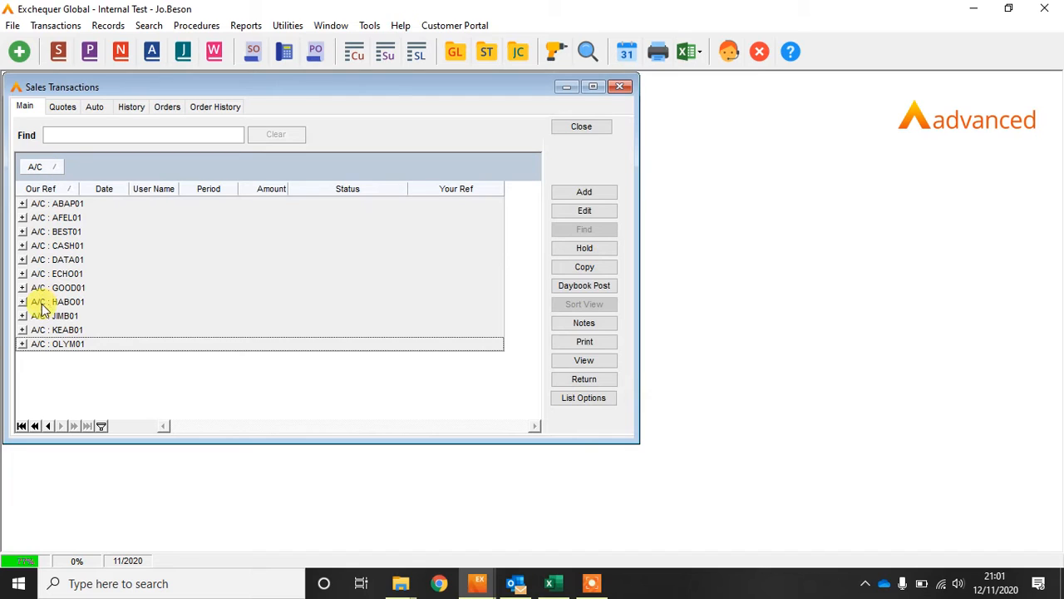
{"action": "left_click", "coordinate": [22, 344]}
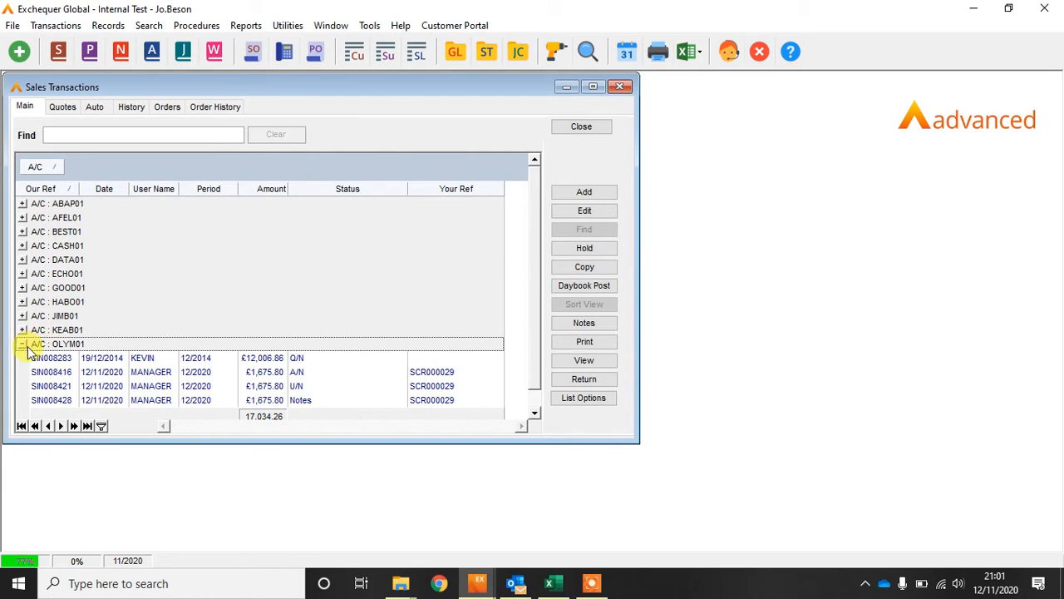
{"action": "left_click", "coordinate": [24, 345]}
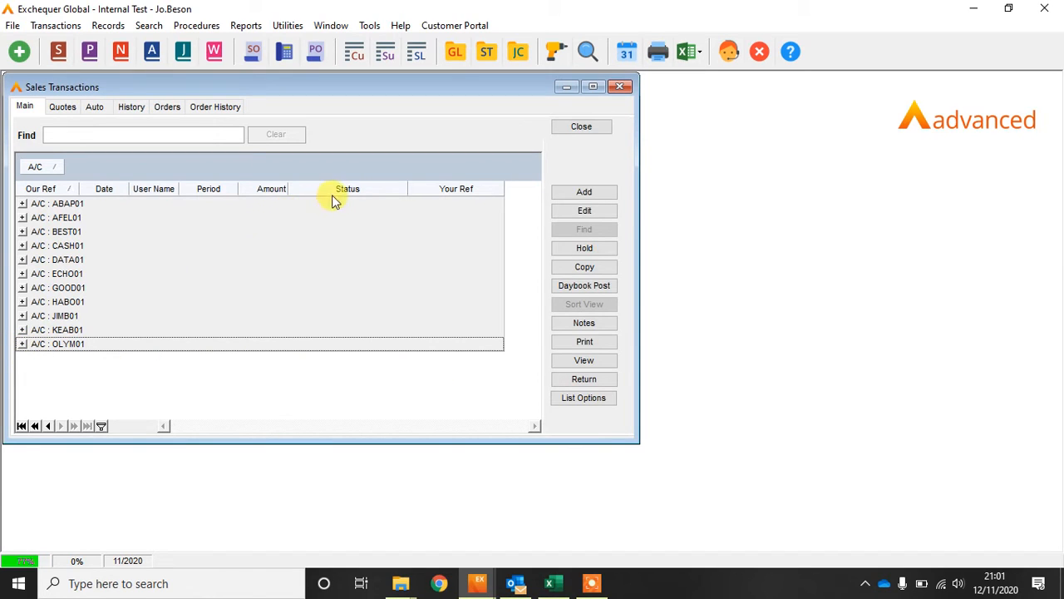
{"action": "left_click_drag", "start_coordinate": [345, 194], "coordinate": [158, 176]}
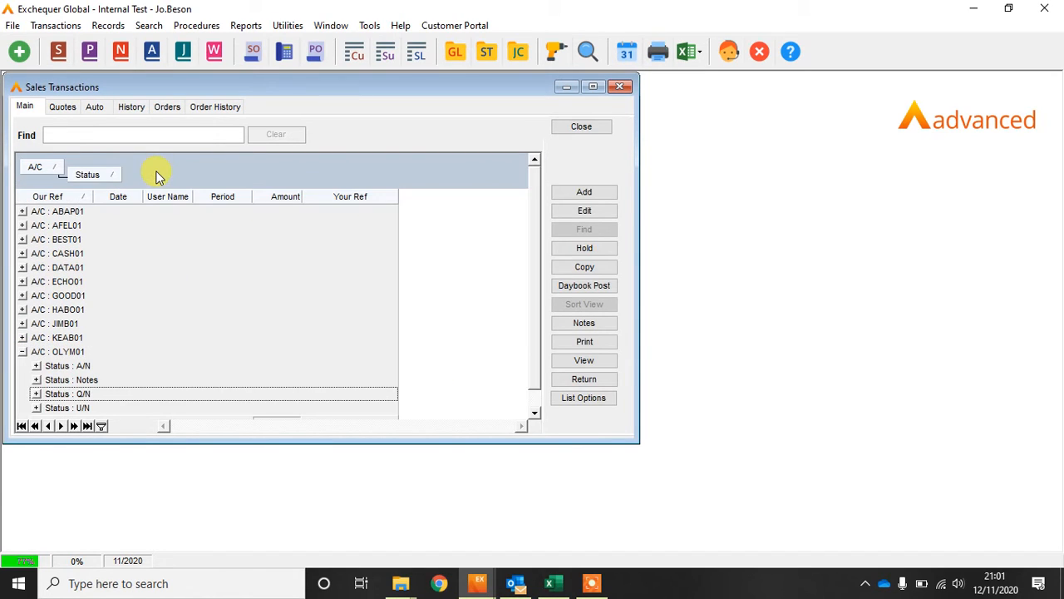
{"action": "left_click", "coordinate": [36, 366]}
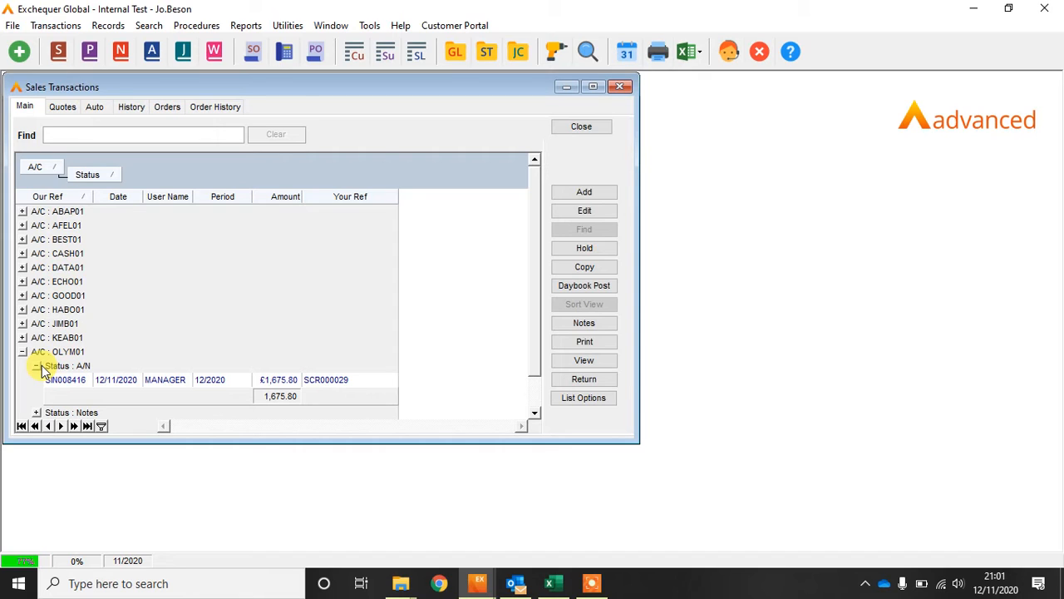
Turn off Group Total and ungroup the sales list, returning Status after Our Ref and A/C as the first column
{"action": "left_click", "coordinate": [580, 399]}
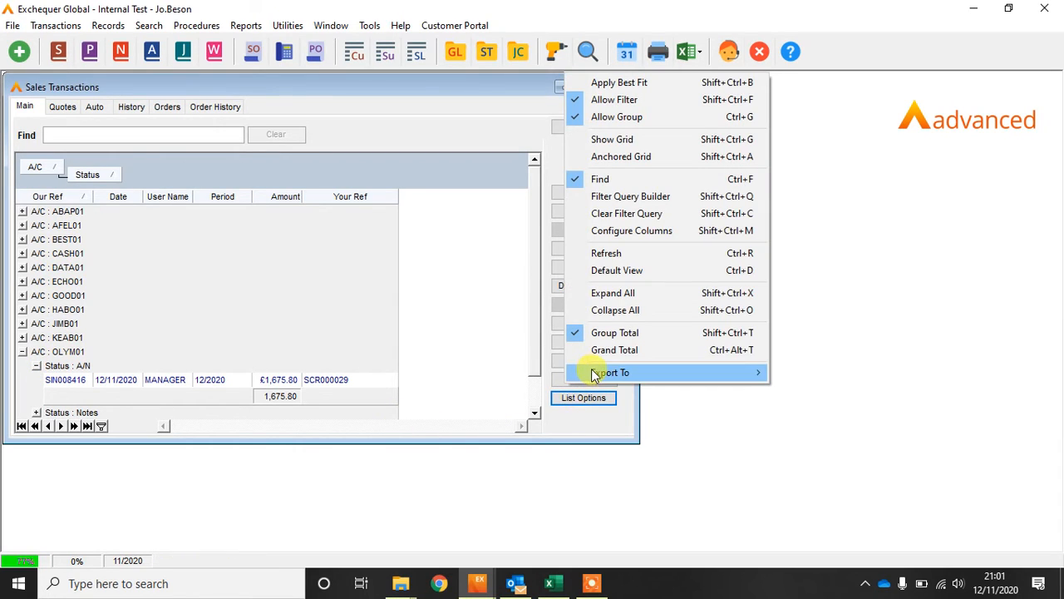
{"action": "mouse_move", "coordinate": [595, 375]}
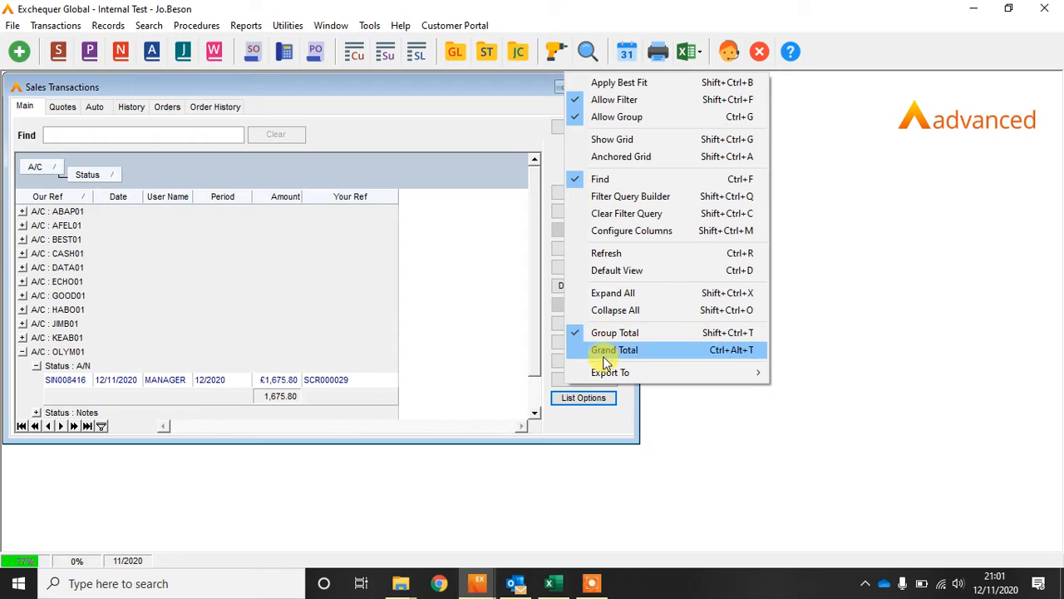
{"action": "left_click", "coordinate": [578, 334]}
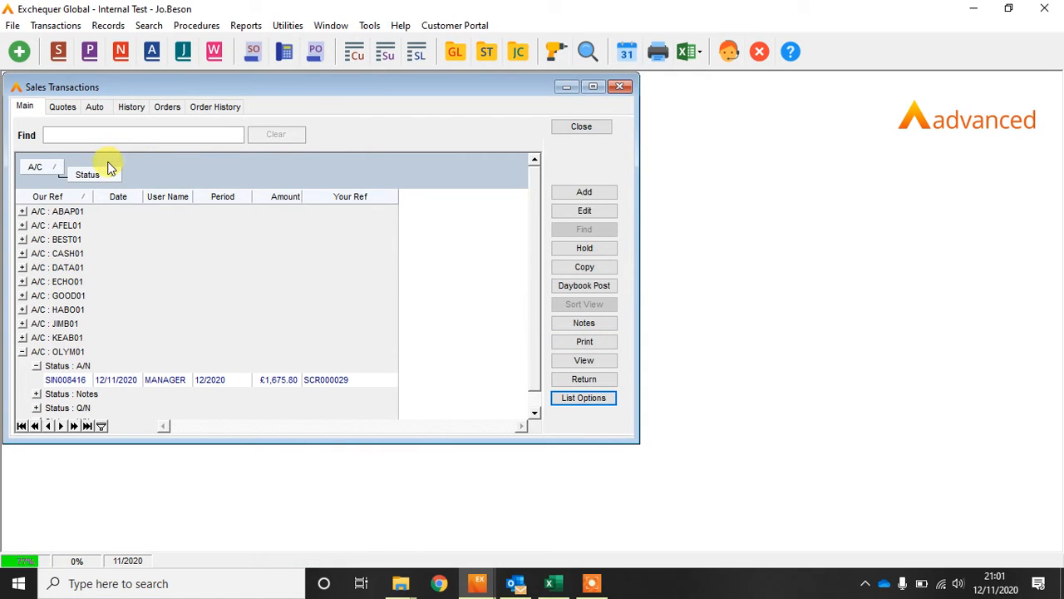
{"action": "left_click_drag", "start_coordinate": [95, 172], "coordinate": [96, 196]}
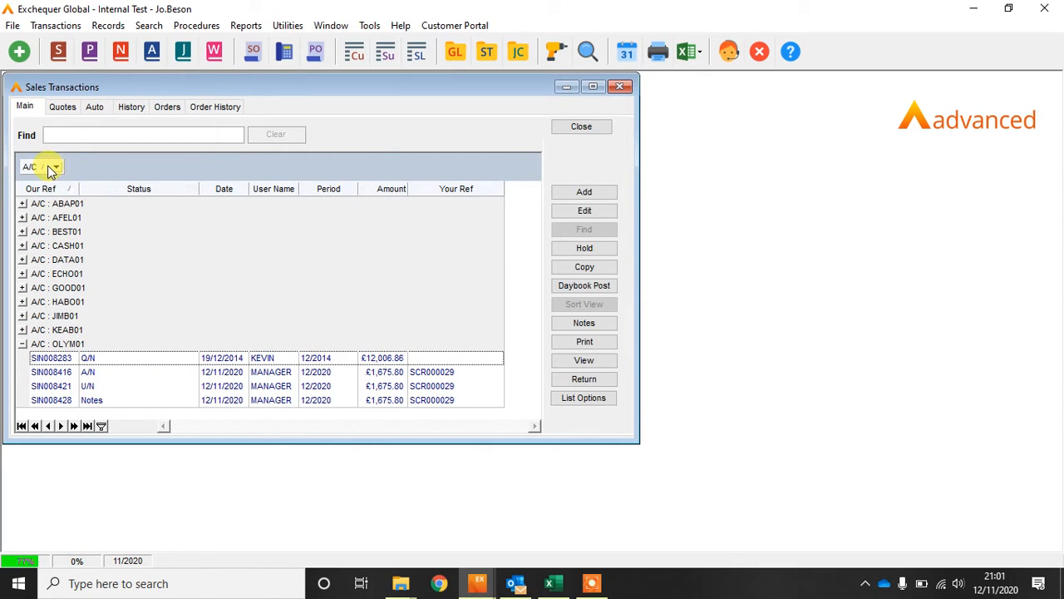
{"action": "left_click_drag", "start_coordinate": [48, 167], "coordinate": [40, 187]}
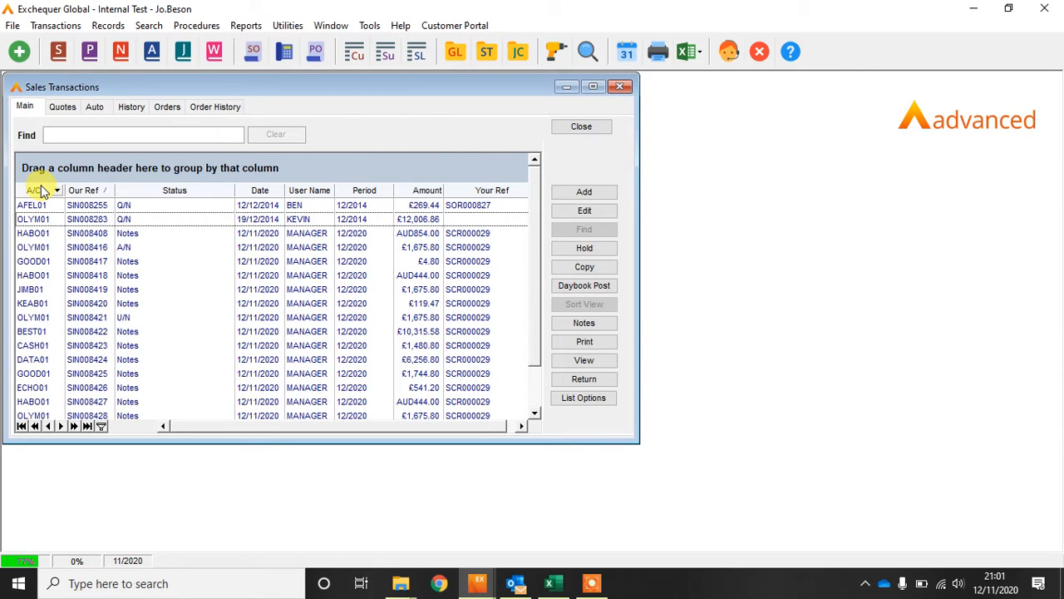
Create a condition in the Filter builder where A/C equals OLYM01
{"action": "left_click", "coordinate": [101, 427]}
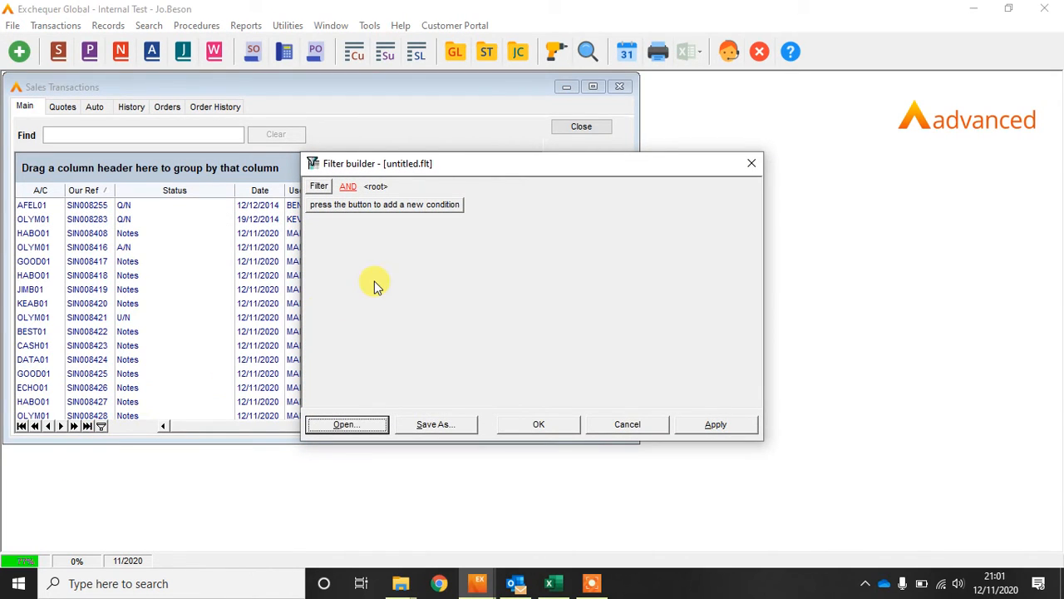
{"action": "left_click_drag", "start_coordinate": [487, 164], "coordinate": [364, 165]}
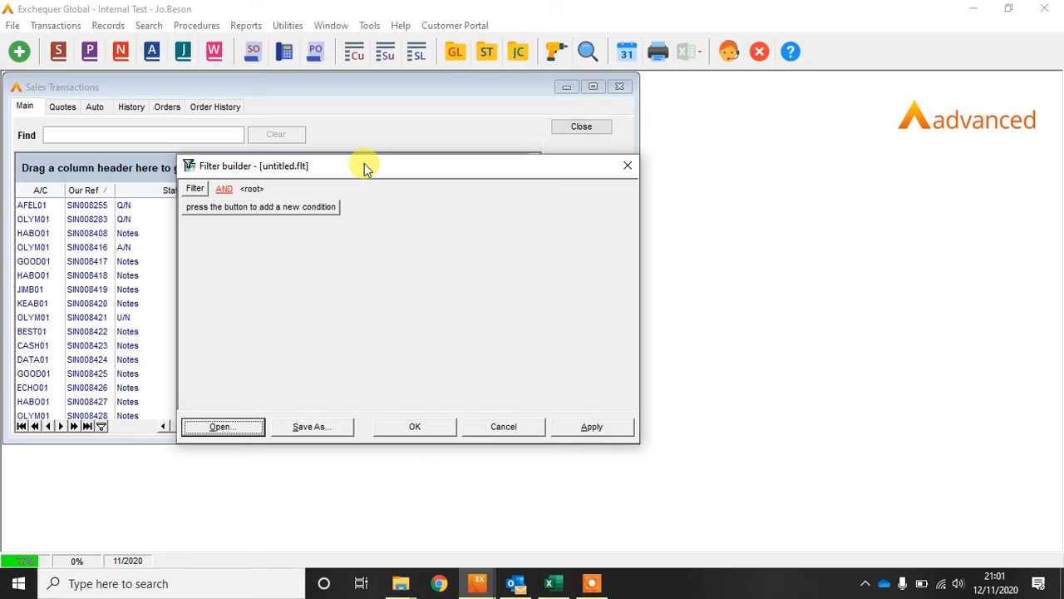
{"action": "left_click", "coordinate": [282, 208]}
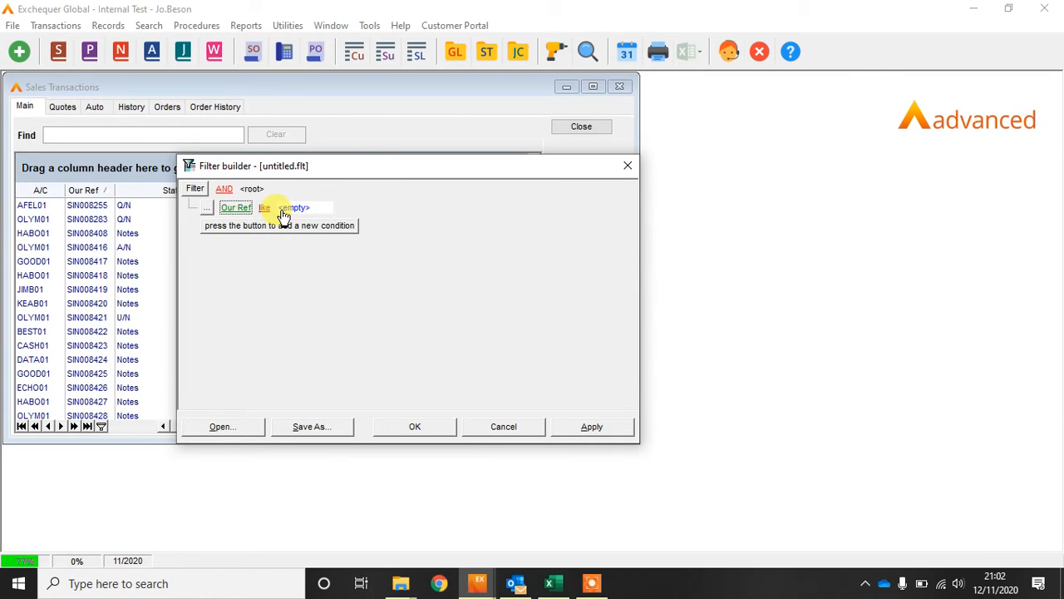
{"action": "left_click", "coordinate": [236, 208]}
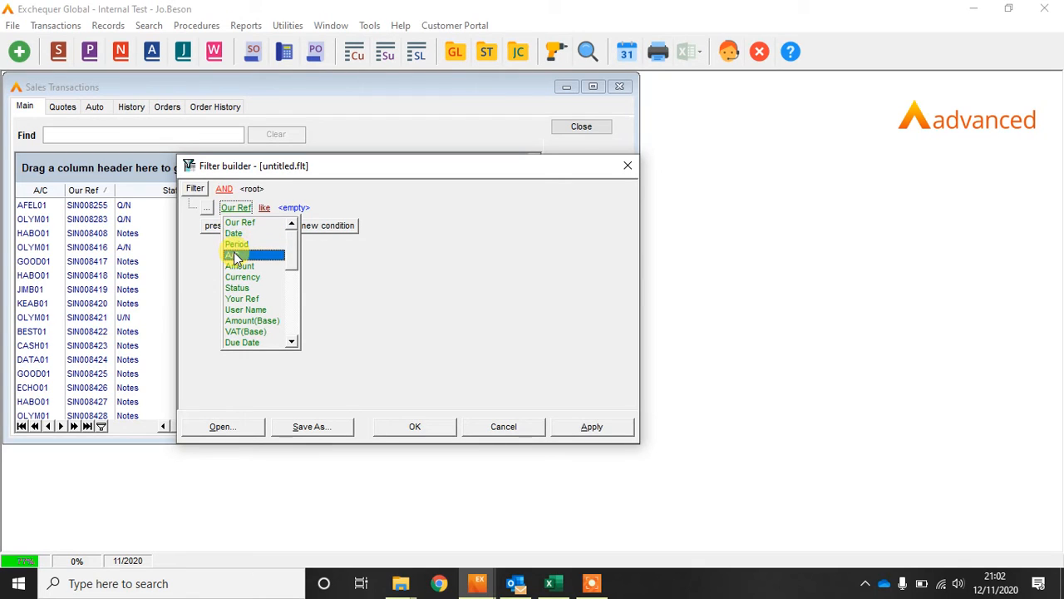
{"action": "left_click", "coordinate": [236, 255]}
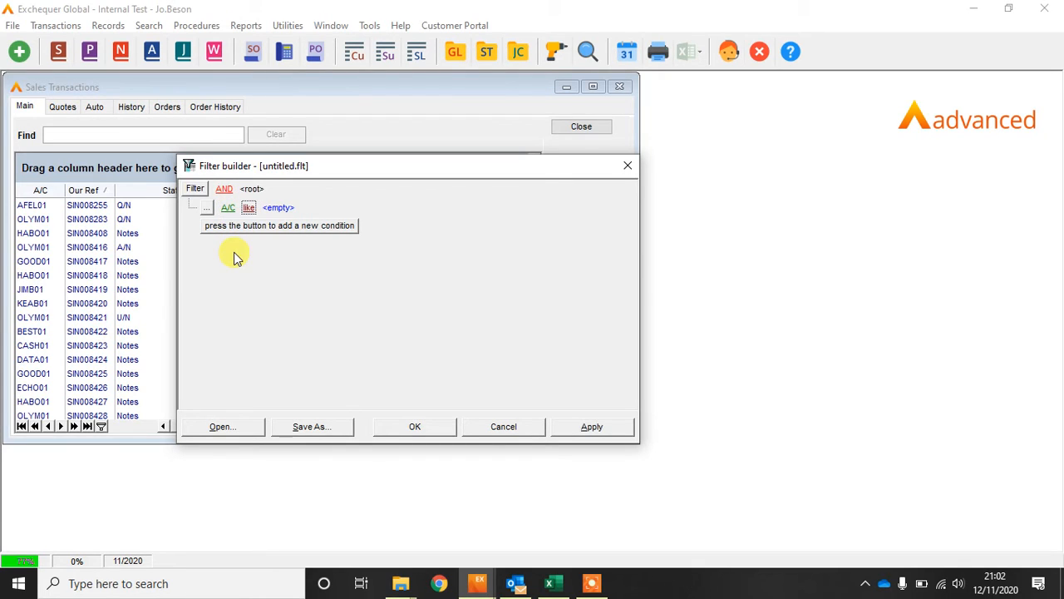
{"action": "left_click", "coordinate": [249, 210]}
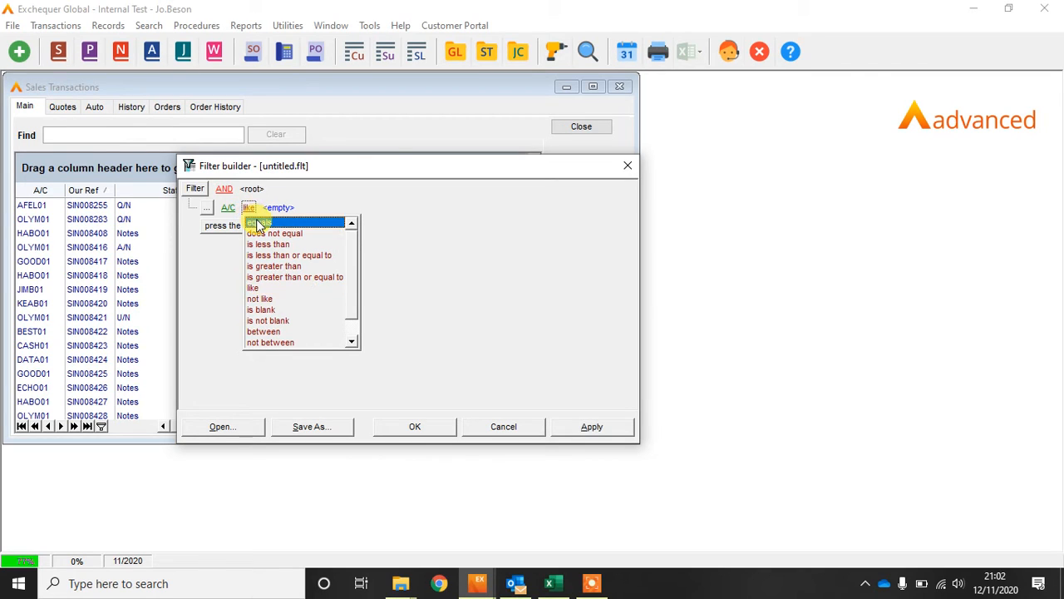
{"action": "left_click", "coordinate": [259, 225]}
{"action": "left_click", "coordinate": [283, 207]}
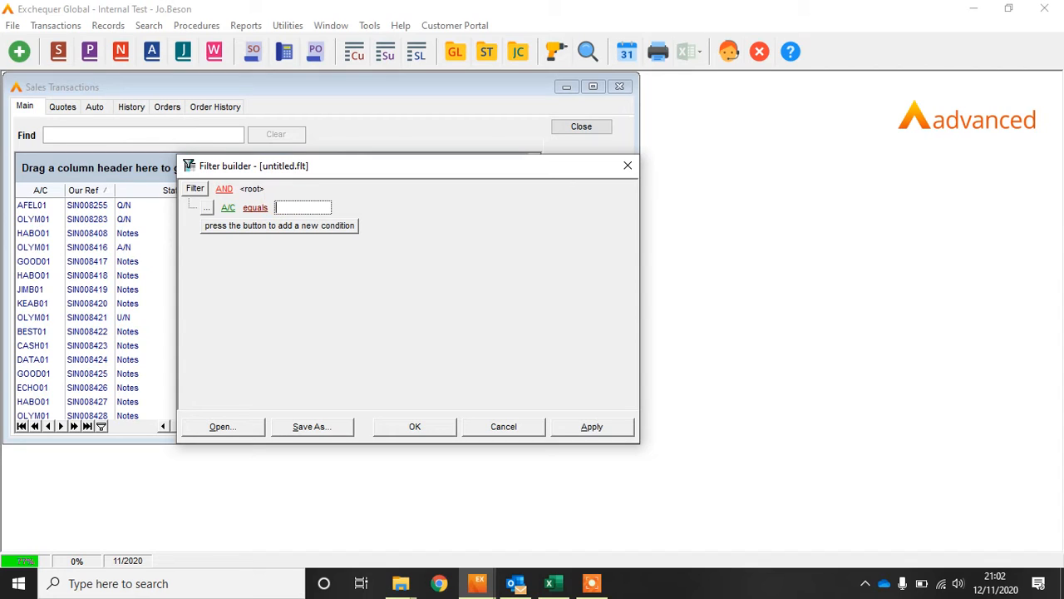
{"action": "type", "text": "OLYM01"}
Add a second filter condition where User Name equals MANAGER
{"action": "left_click", "coordinate": [307, 228]}
{"action": "left_click", "coordinate": [234, 228]}
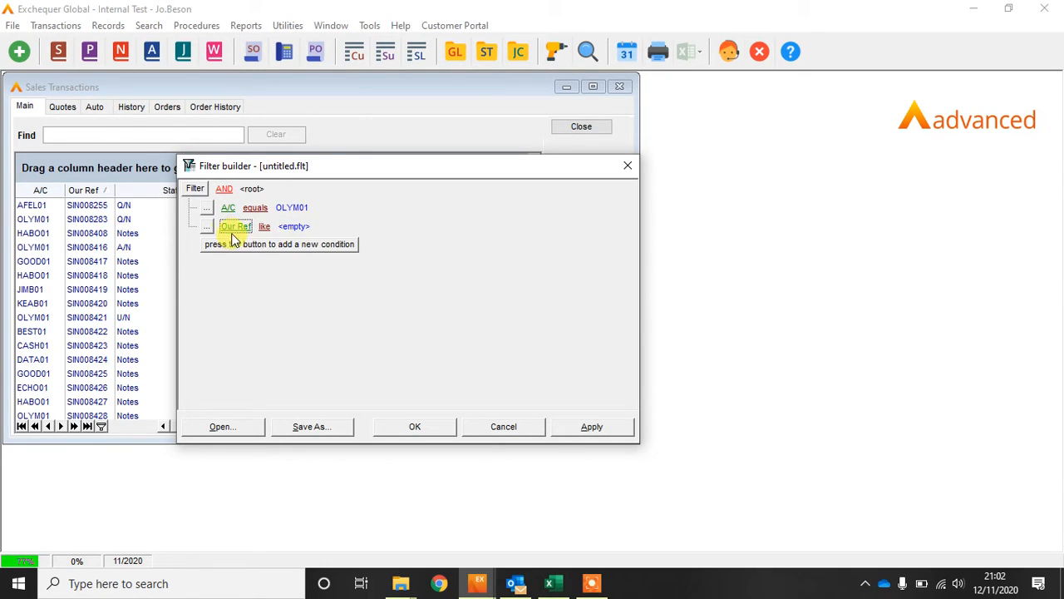
{"action": "left_click", "coordinate": [235, 229]}
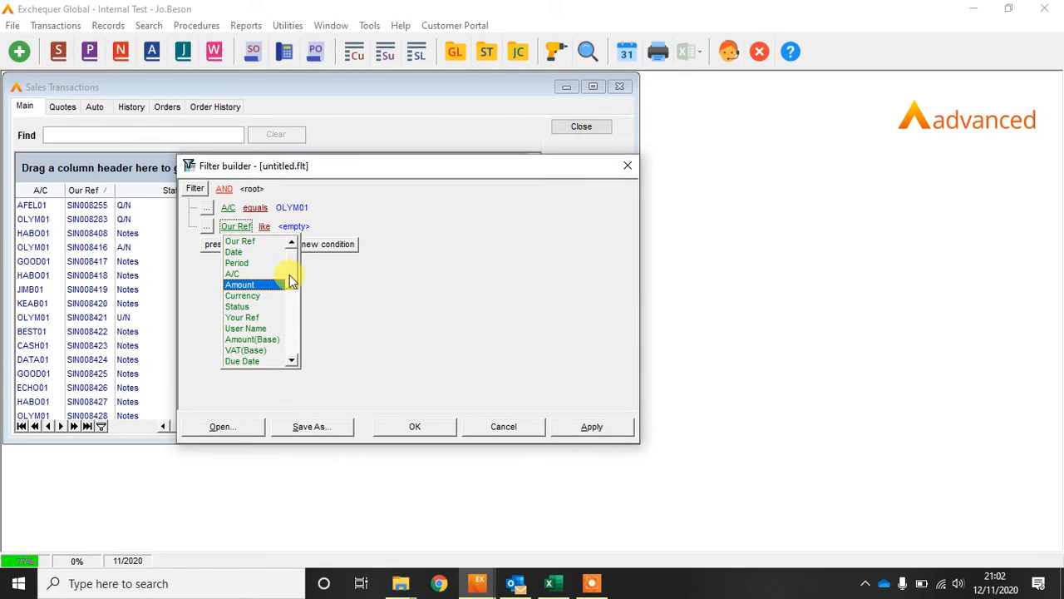
{"action": "scroll", "coordinate": [291, 279], "scroll_direction": "down", "scroll_amount": 2}
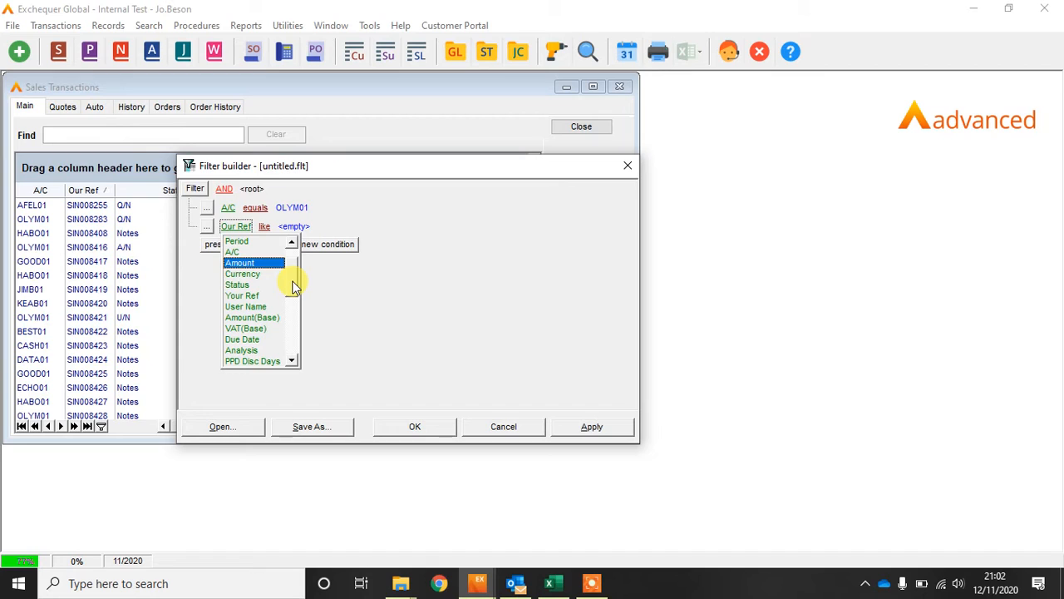
{"action": "left_click", "coordinate": [258, 306]}
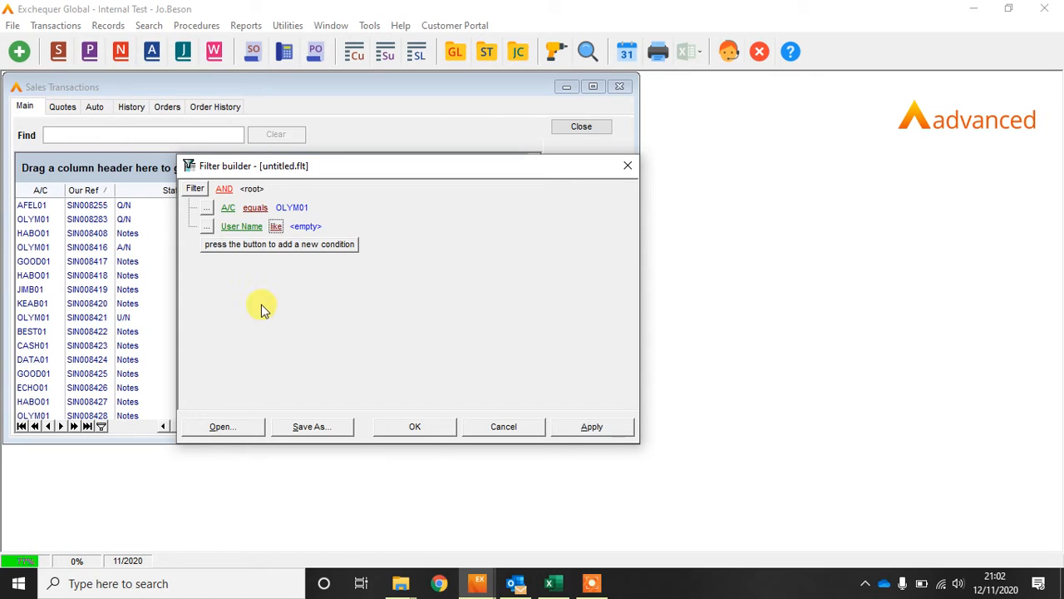
{"action": "left_click", "coordinate": [304, 228]}
{"action": "left_click", "coordinate": [275, 226]}
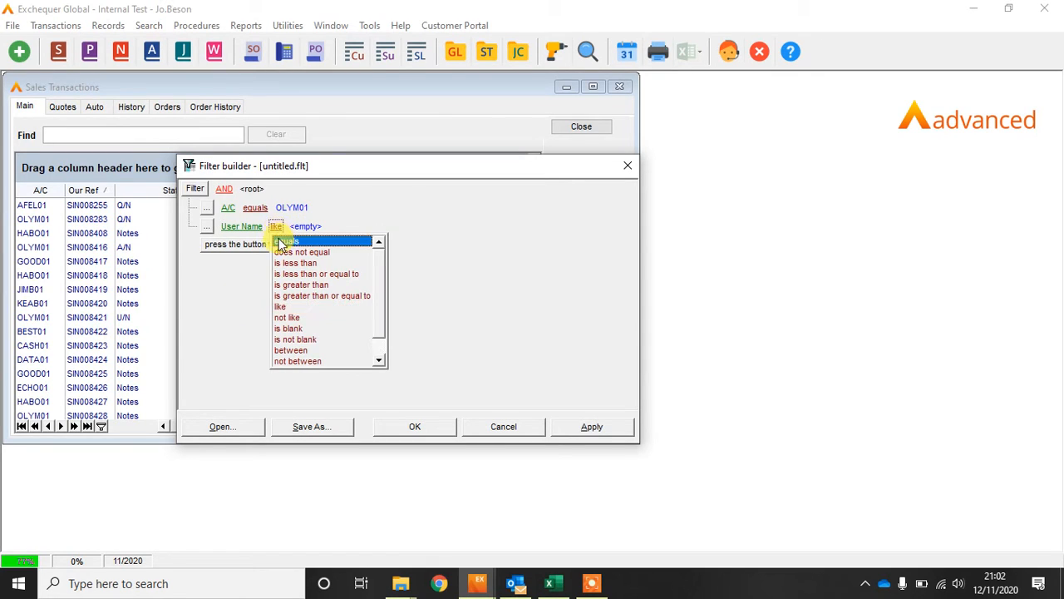
{"action": "left_click", "coordinate": [287, 240]}
{"action": "left_click", "coordinate": [316, 226]}
{"action": "type", "text": "MA"}
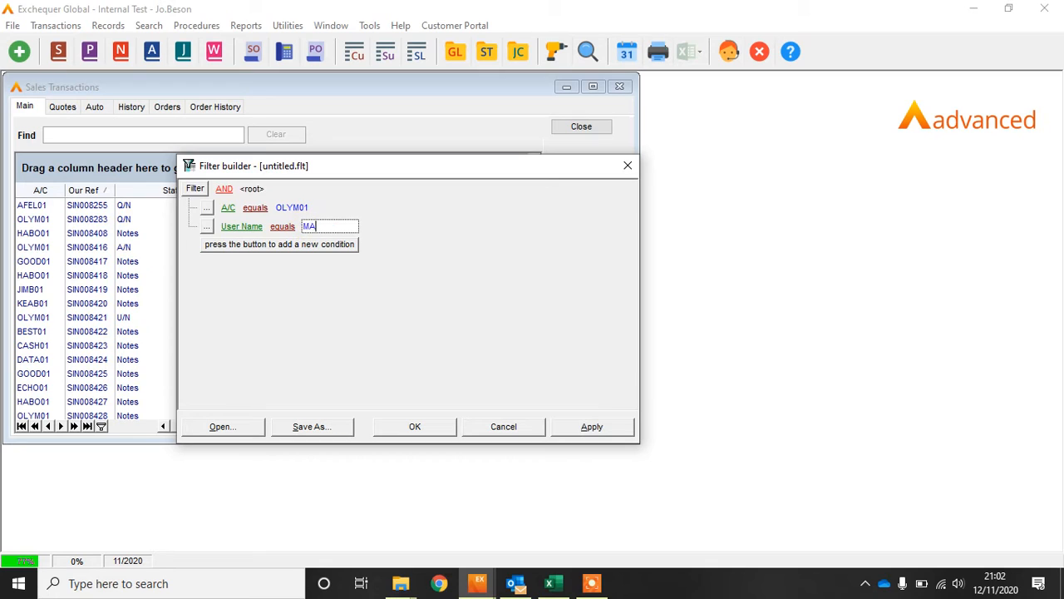
{"action": "type", "text": "NAGER"}
Save the filter in the Export folder as Filter test
{"action": "left_click", "coordinate": [322, 429]}
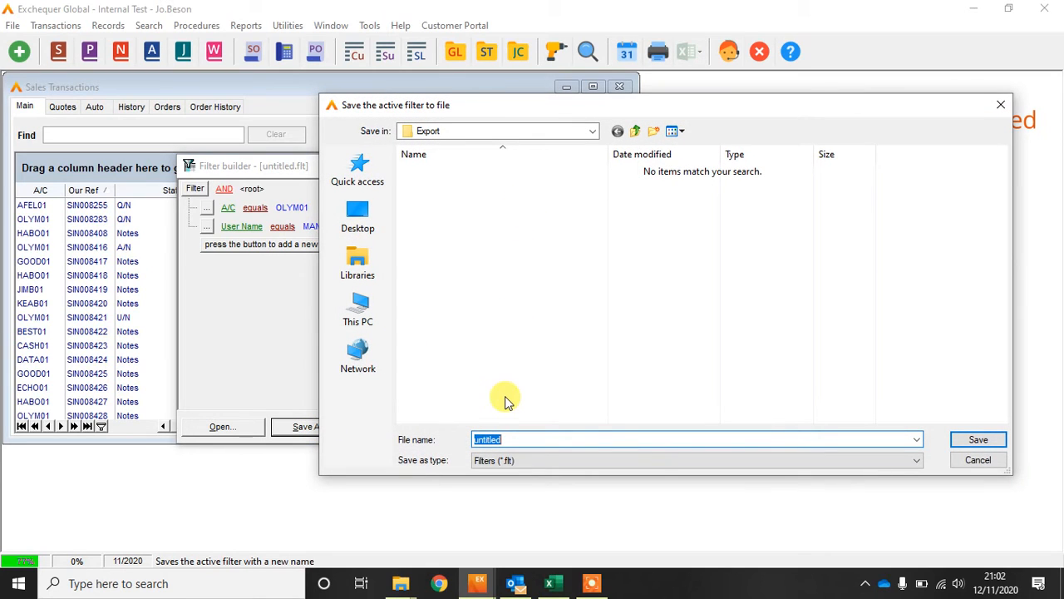
{"action": "type", "text": "fILTER"}
{"action": "key", "text": "BackSpace"}
{"action": "key", "text": "BackSpace"}
{"action": "key", "text": "BackSpace"}
{"action": "key", "text": "BackSpace"}
{"action": "key", "text": "BackSpace"}
{"action": "key", "text": "BackSpace"}
{"action": "type", "text": "Filter test"}
{"action": "left_click", "coordinate": [988, 439]}
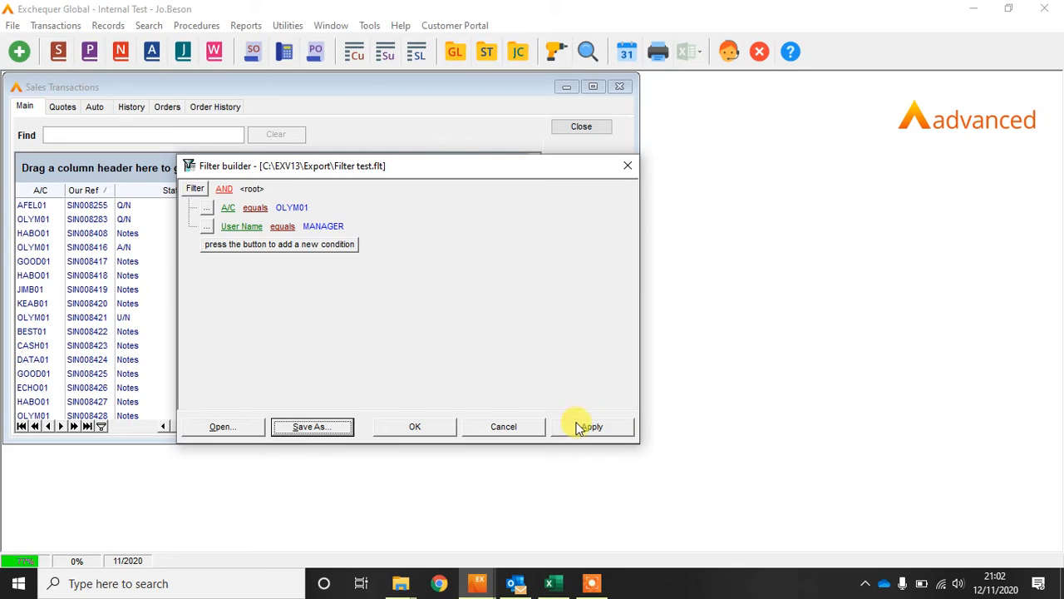
Apply the built filter to the sales list, close the Filter builder, and clear the filter query
{"action": "left_click", "coordinate": [583, 426]}
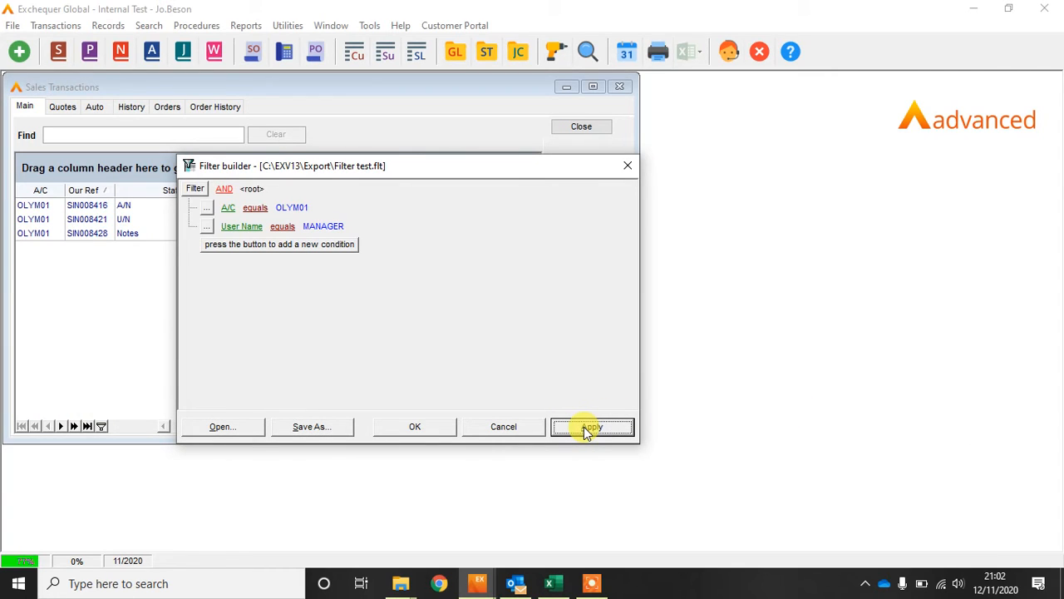
{"action": "left_click", "coordinate": [425, 430]}
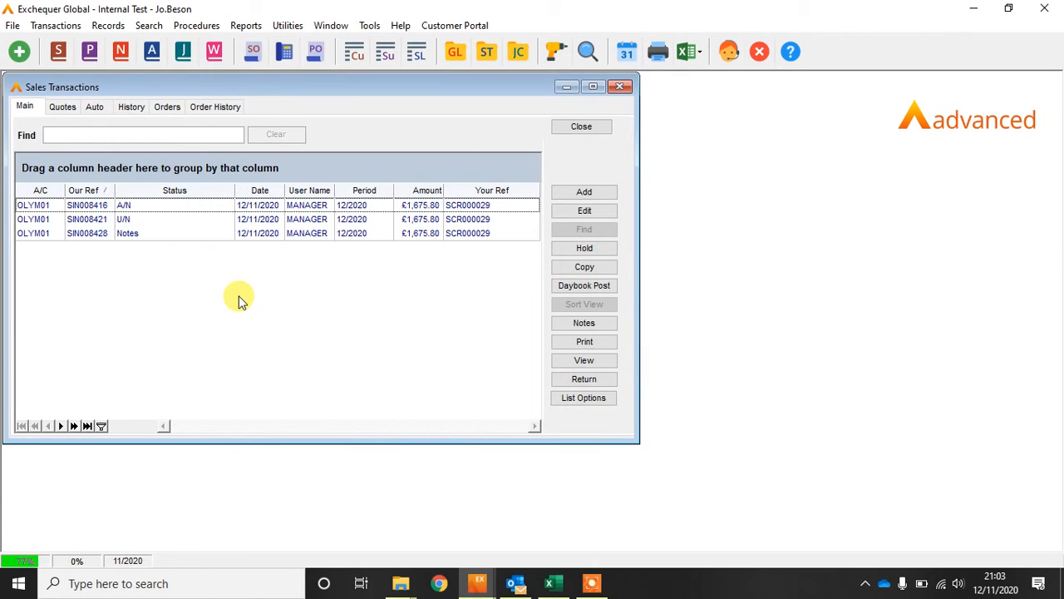
{"action": "left_click", "coordinate": [594, 405]}
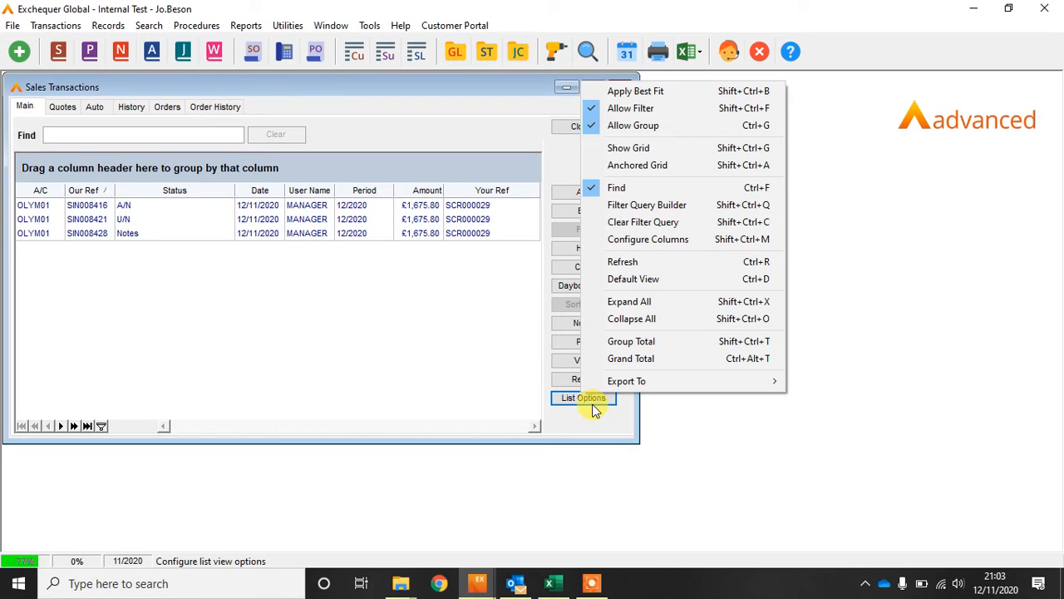
{"action": "left_click", "coordinate": [644, 223]}
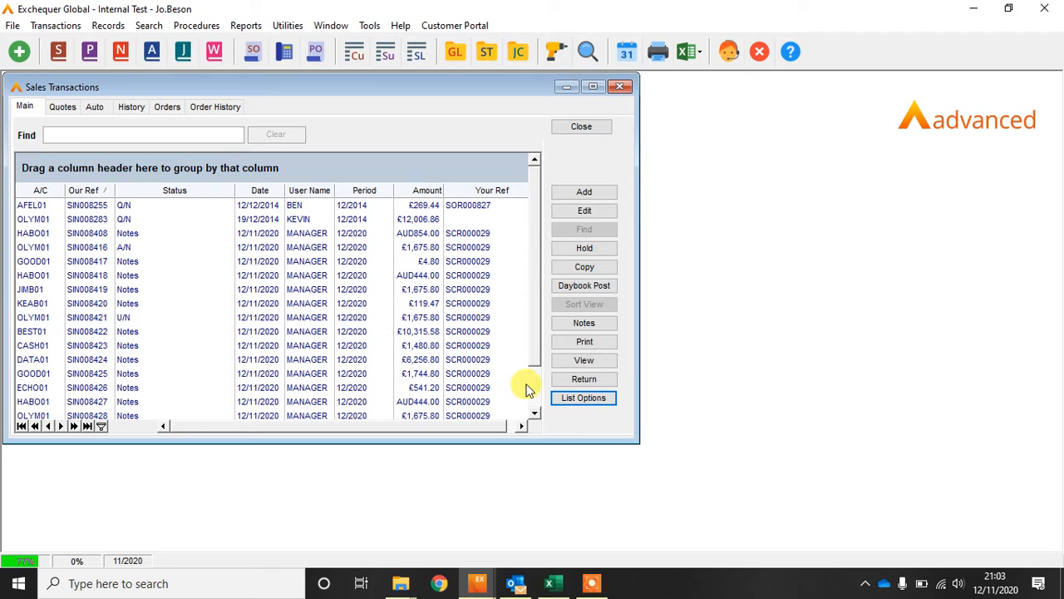
Look up the saved Filter test file in the Export folder from the Filter builder, and cancel without loading it
{"action": "left_click", "coordinate": [100, 427]}
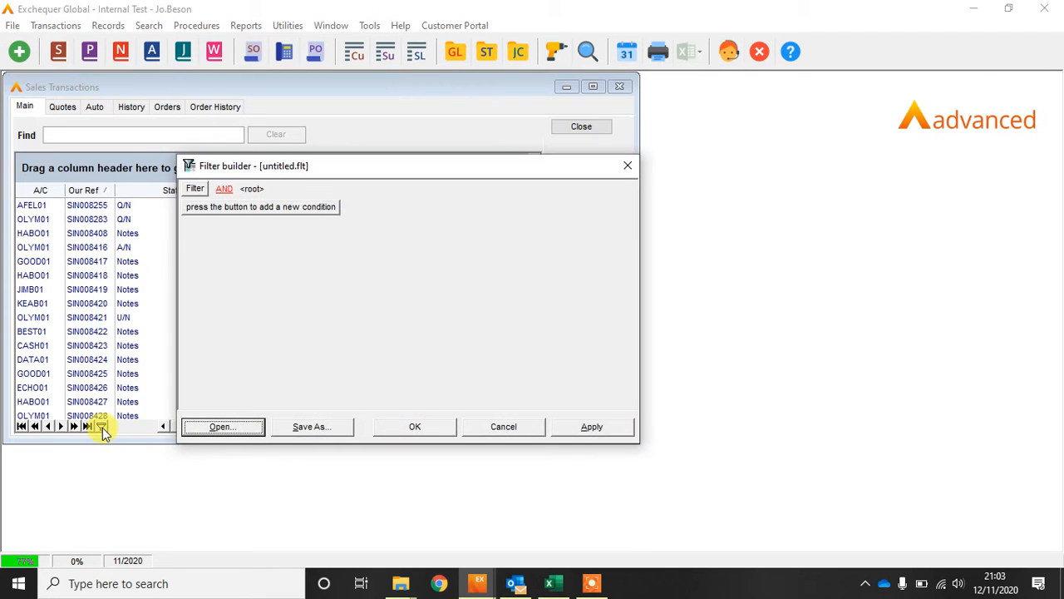
{"action": "left_click", "coordinate": [221, 427]}
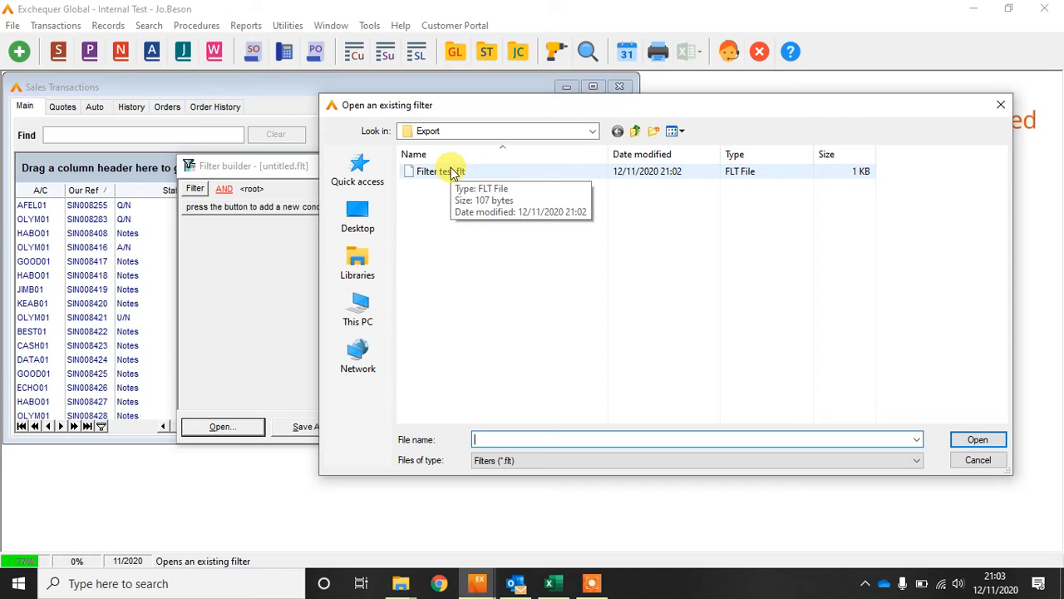
{"action": "left_click", "coordinate": [978, 459]}
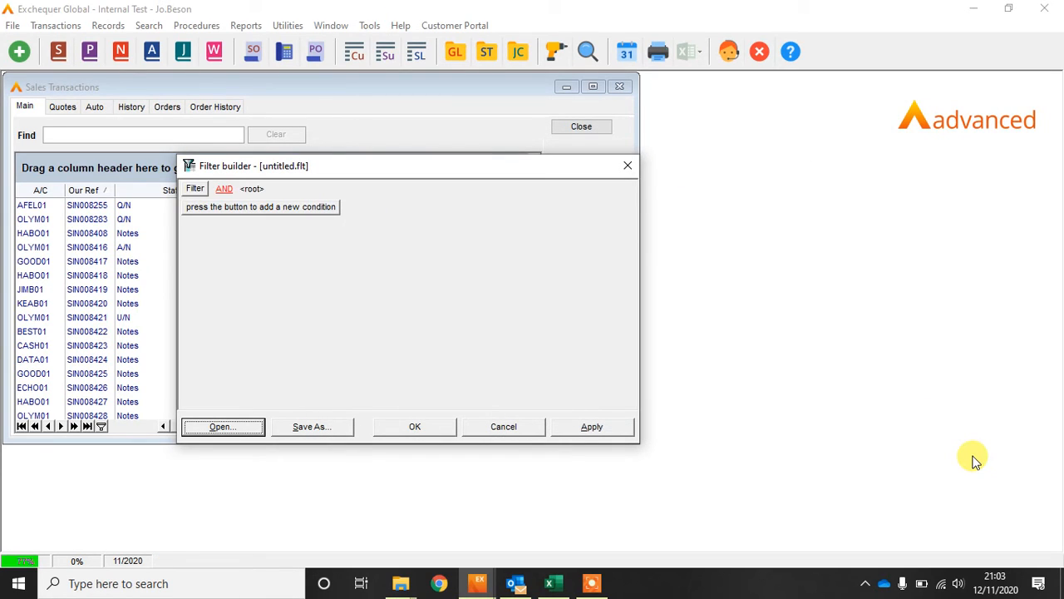
{"action": "left_click", "coordinate": [514, 427]}
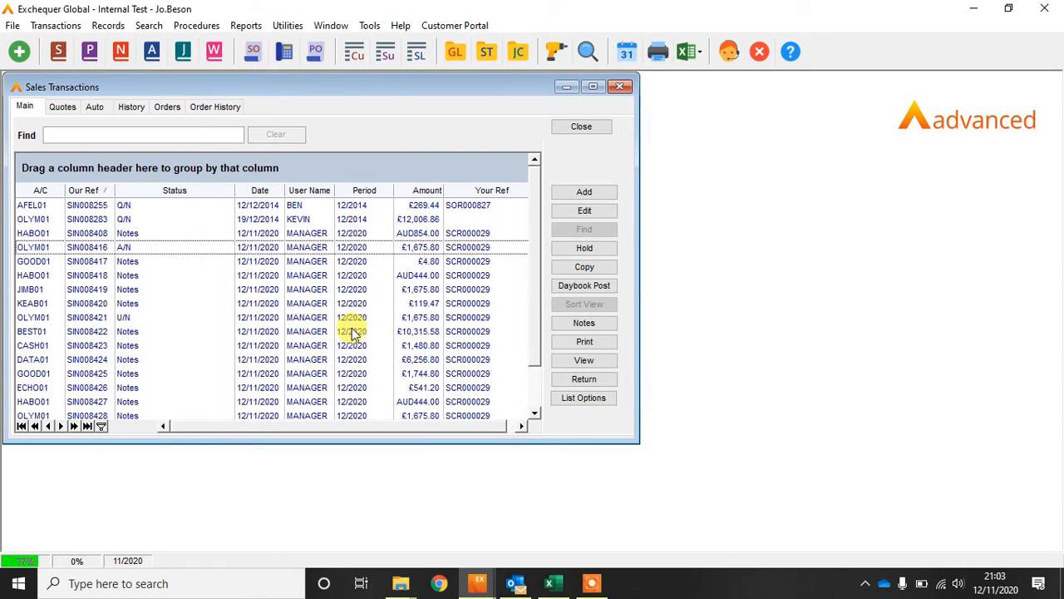
Review the transaction date and period options of the Range Filter for the sales History list, and close it unchanged
{"action": "left_click", "coordinate": [133, 108]}
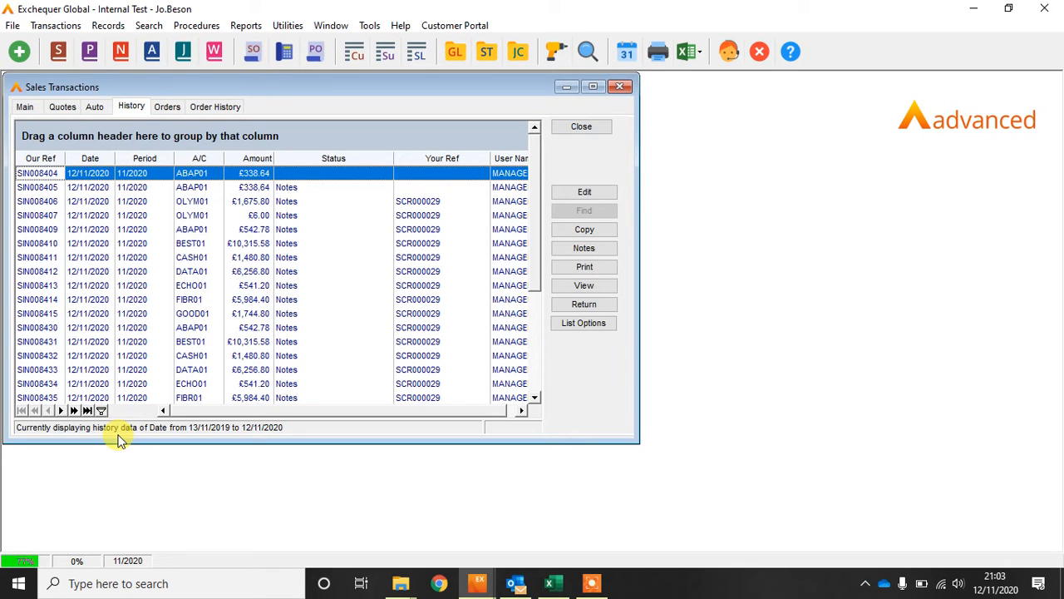
{"action": "left_click", "coordinate": [572, 326]}
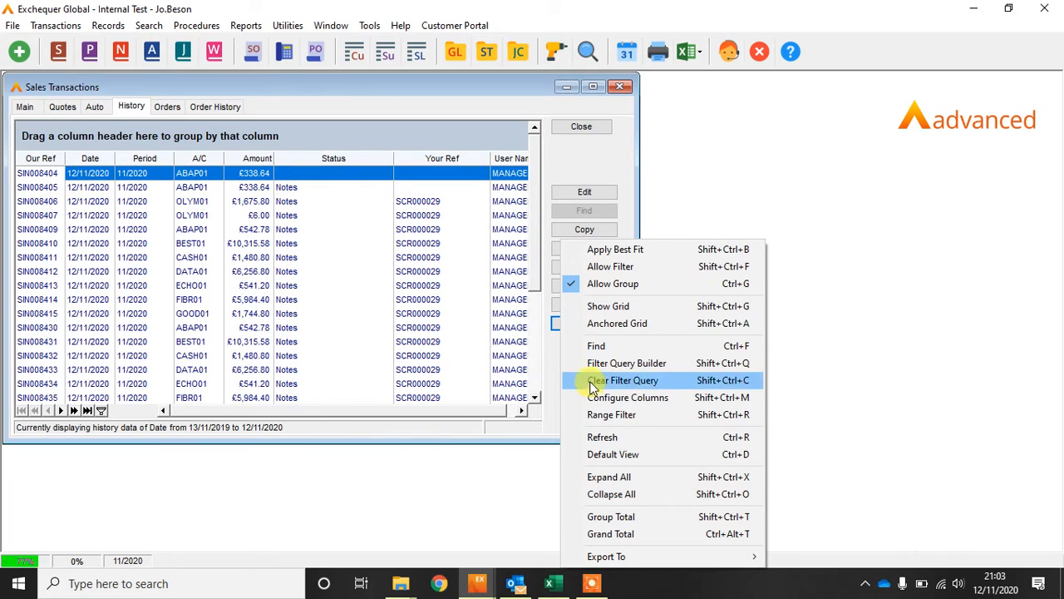
{"action": "left_click", "coordinate": [599, 414]}
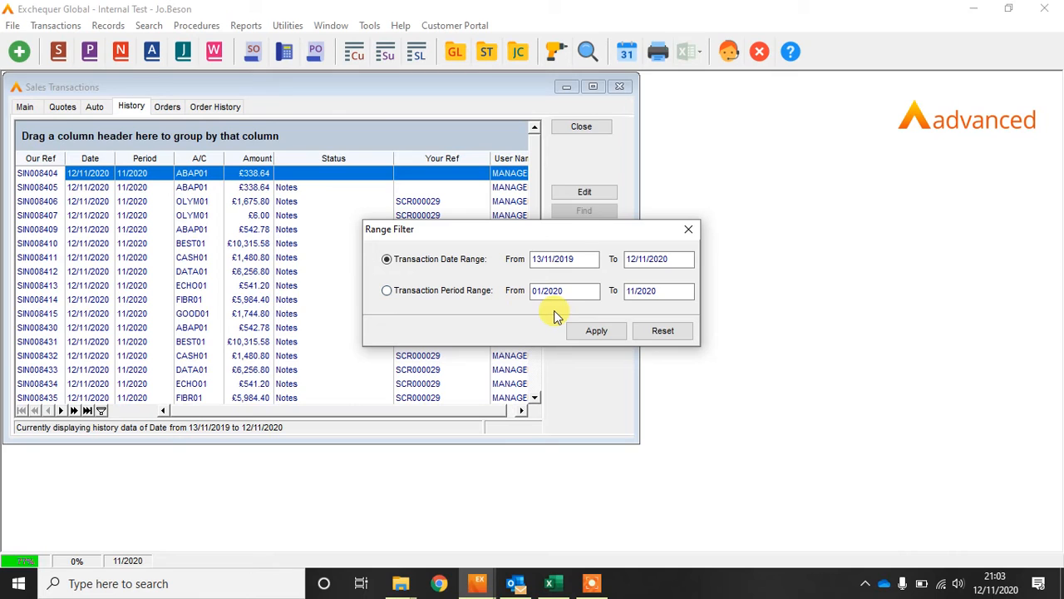
{"action": "left_click", "coordinate": [687, 234]}
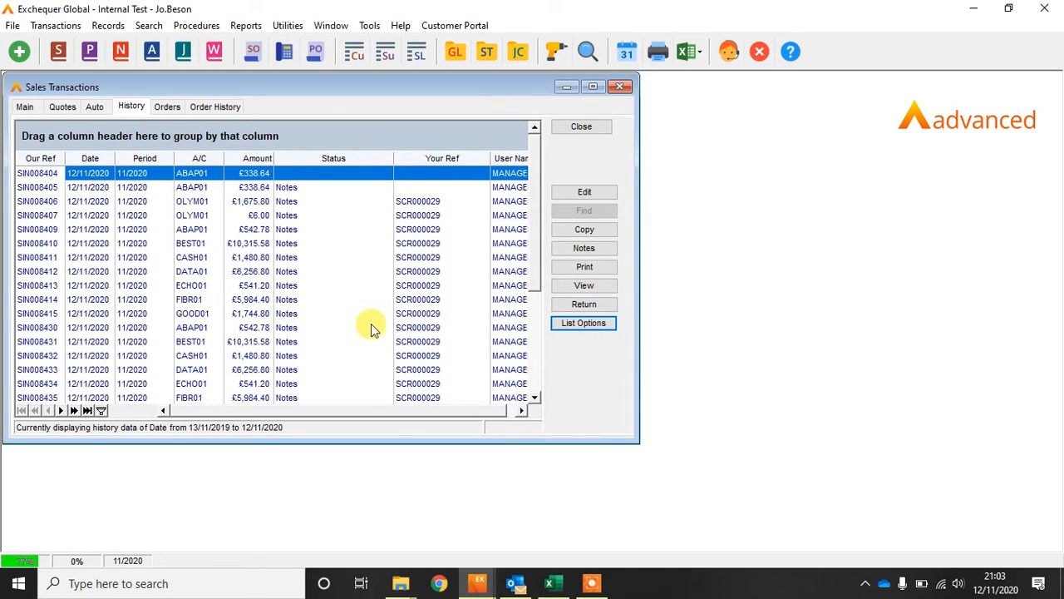
Restore the default properties of the sales History list and acknowledge the notice
{"action": "right_click", "coordinate": [339, 281]}
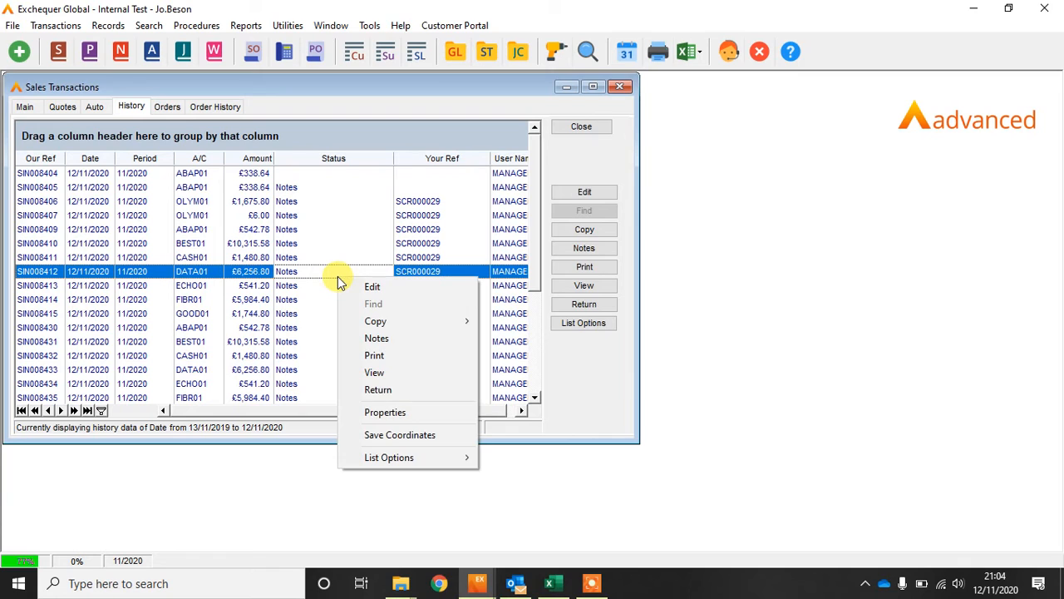
{"action": "left_click", "coordinate": [367, 412]}
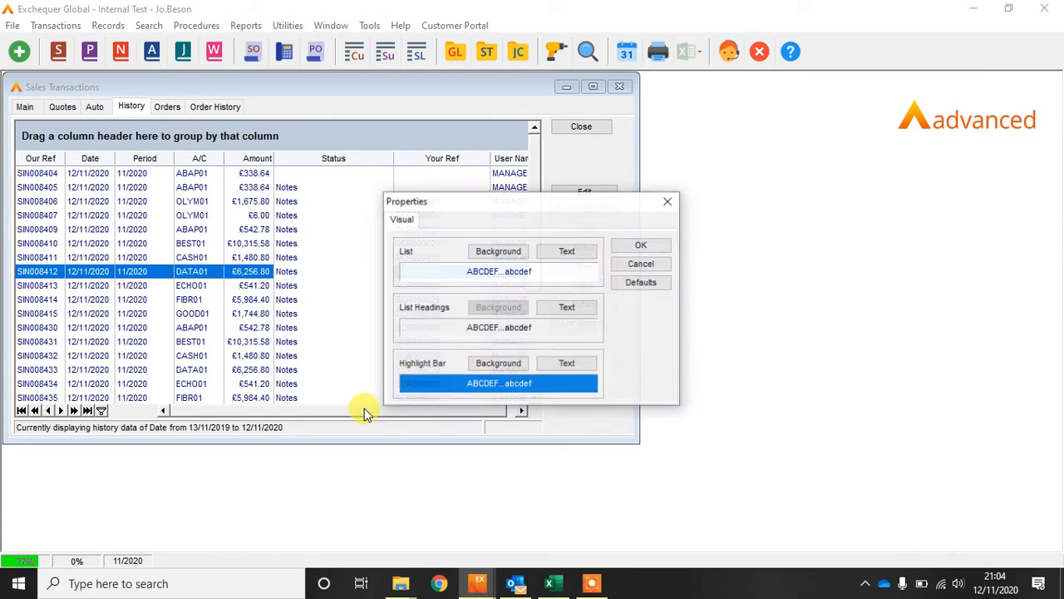
{"action": "left_click", "coordinate": [647, 284]}
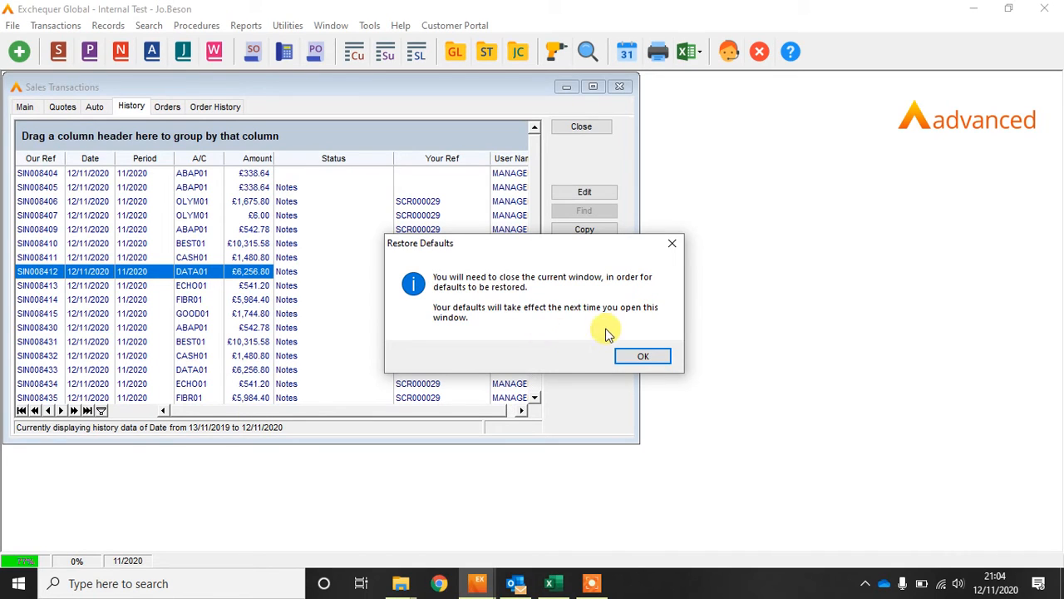
{"action": "left_click", "coordinate": [643, 357]}
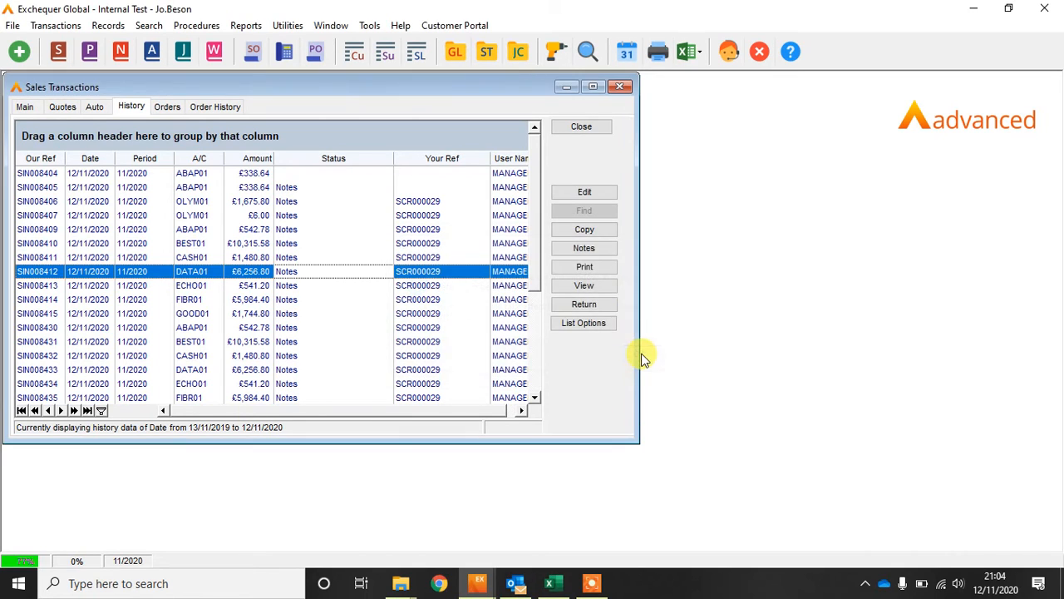
Close and reopen the sales daybook, and enlarge its window to show more columns and rows
{"action": "left_click", "coordinate": [585, 130]}
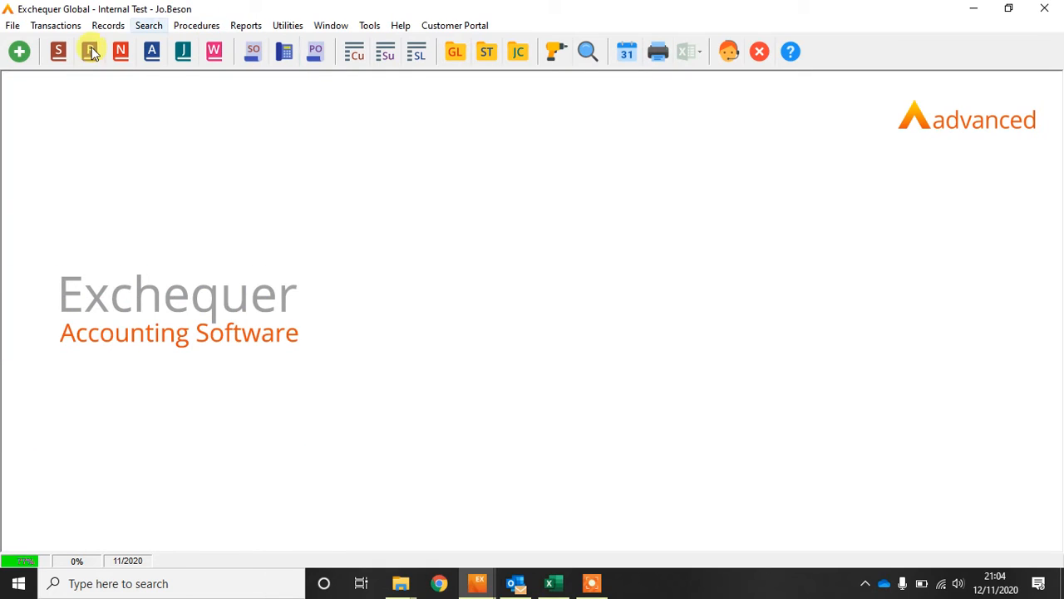
{"action": "left_click", "coordinate": [53, 50]}
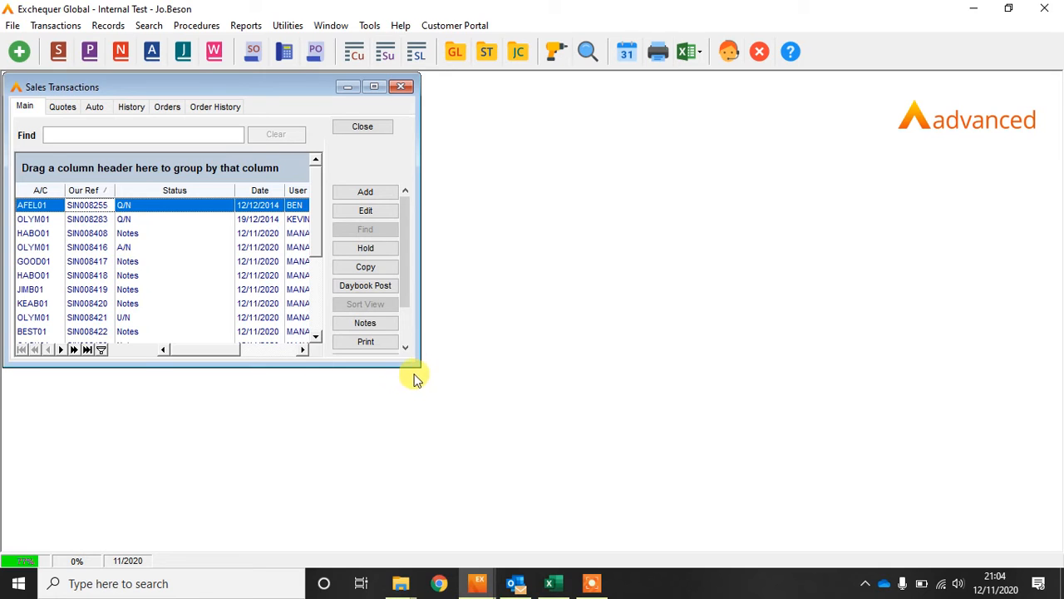
{"action": "left_click_drag", "start_coordinate": [417, 364], "coordinate": [589, 438]}
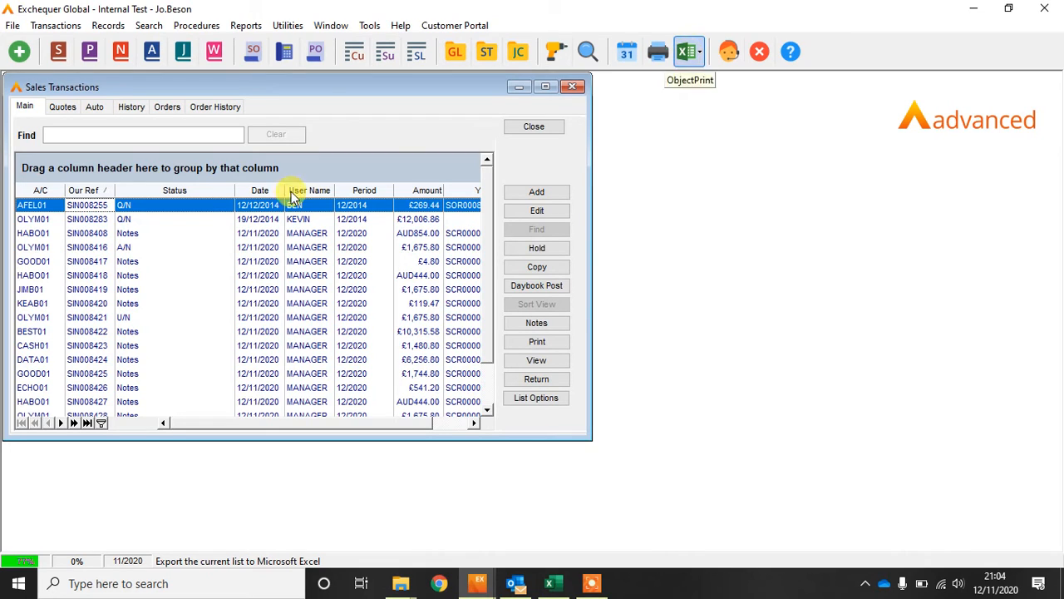
Export the main sales list to an Excel file named test in the Export folder
{"action": "right_click", "coordinate": [183, 254]}
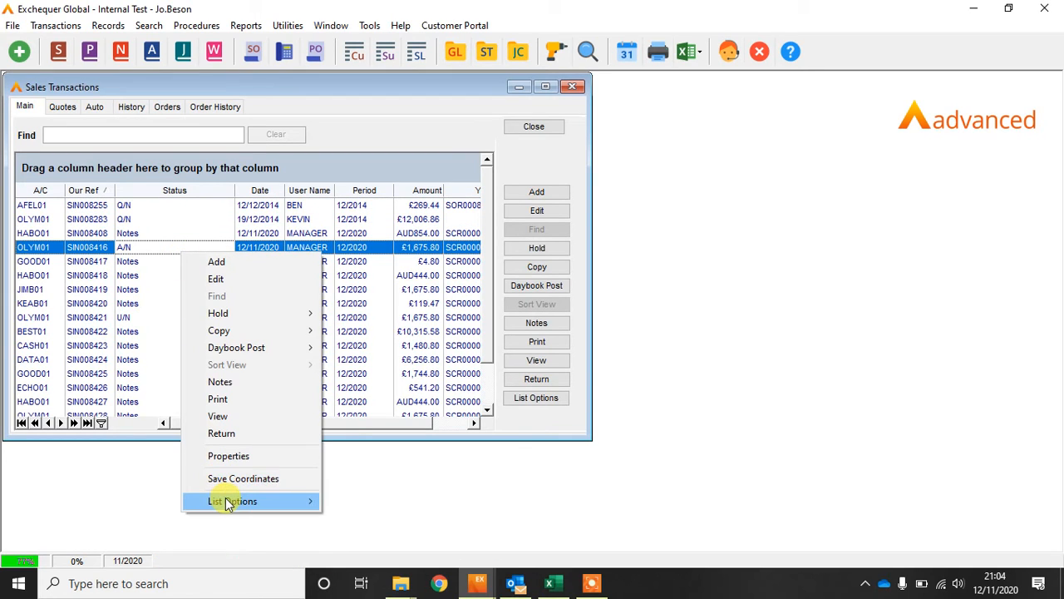
{"action": "mouse_move", "coordinate": [229, 503]}
{"action": "mouse_move", "coordinate": [374, 503]}
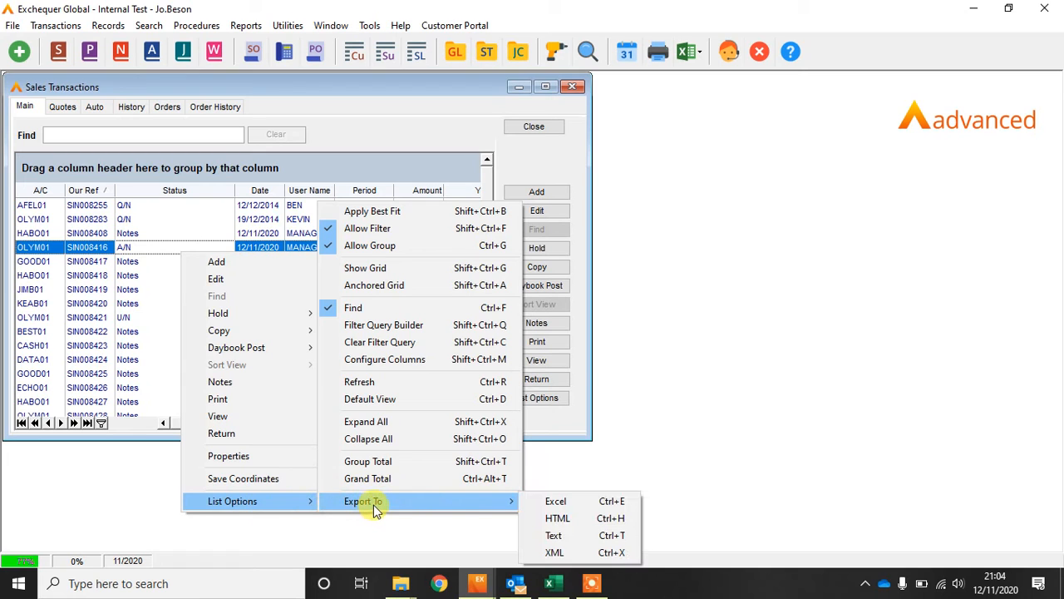
{"action": "left_click", "coordinate": [557, 499]}
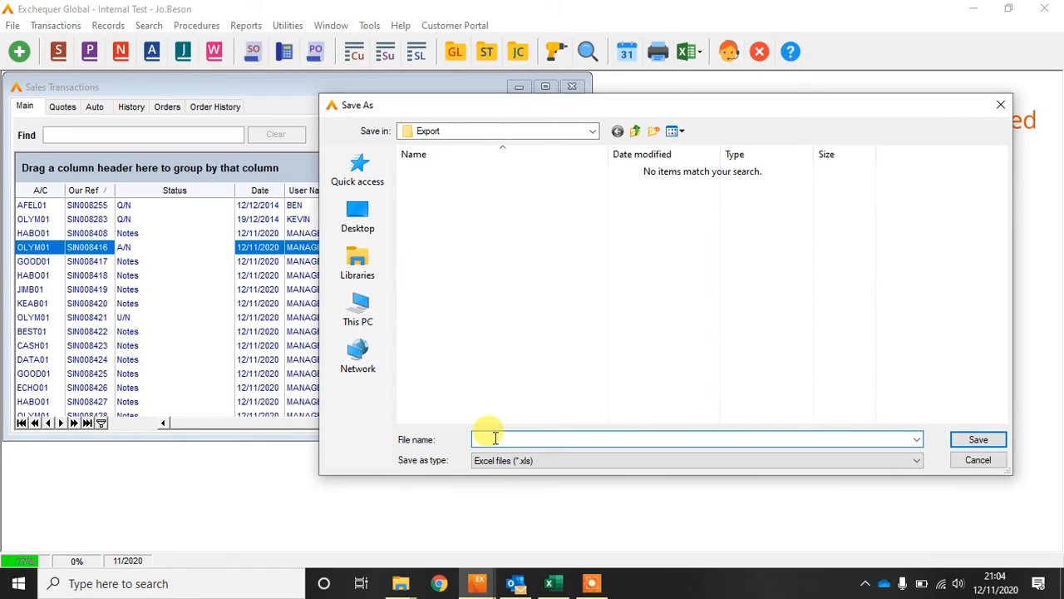
{"action": "type", "text": "test"}
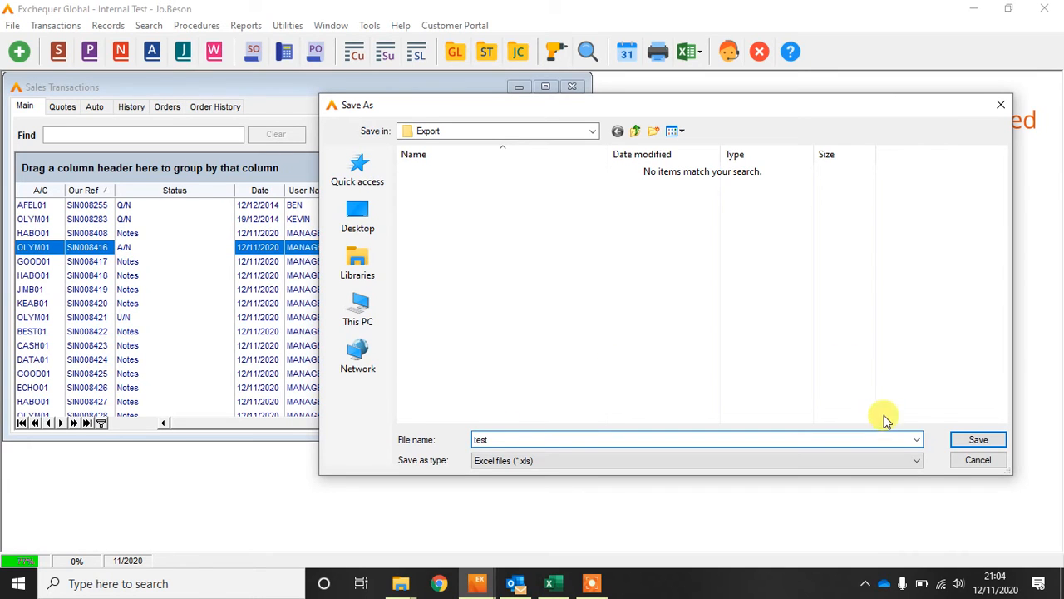
{"action": "left_click", "coordinate": [977, 443]}
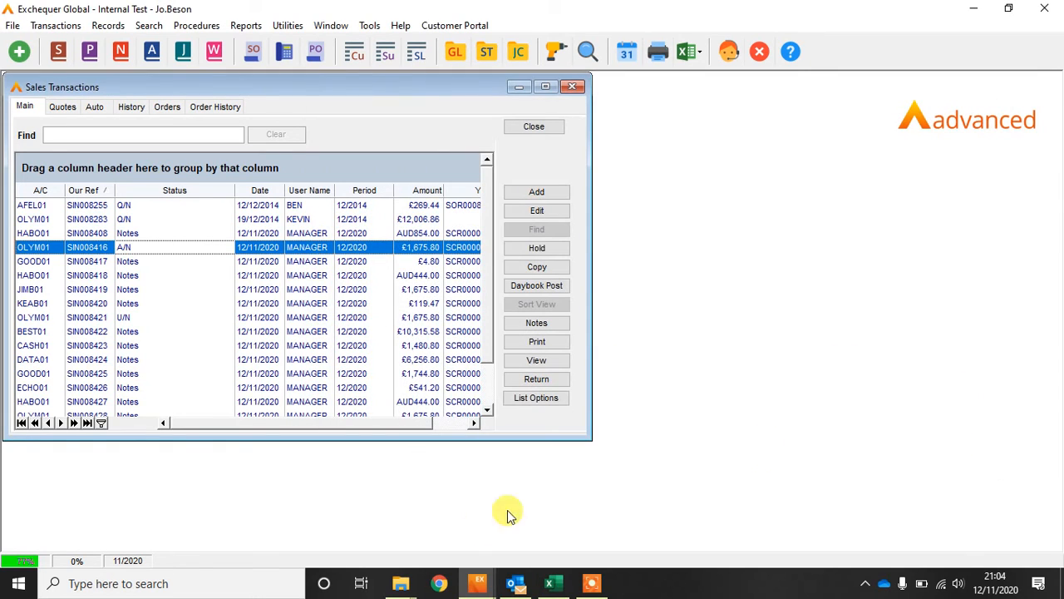
Switch to the Export folder in File Explorer, view the exported test workbook in Excel, and minimise the open workbooks
{"action": "left_click", "coordinate": [404, 585]}
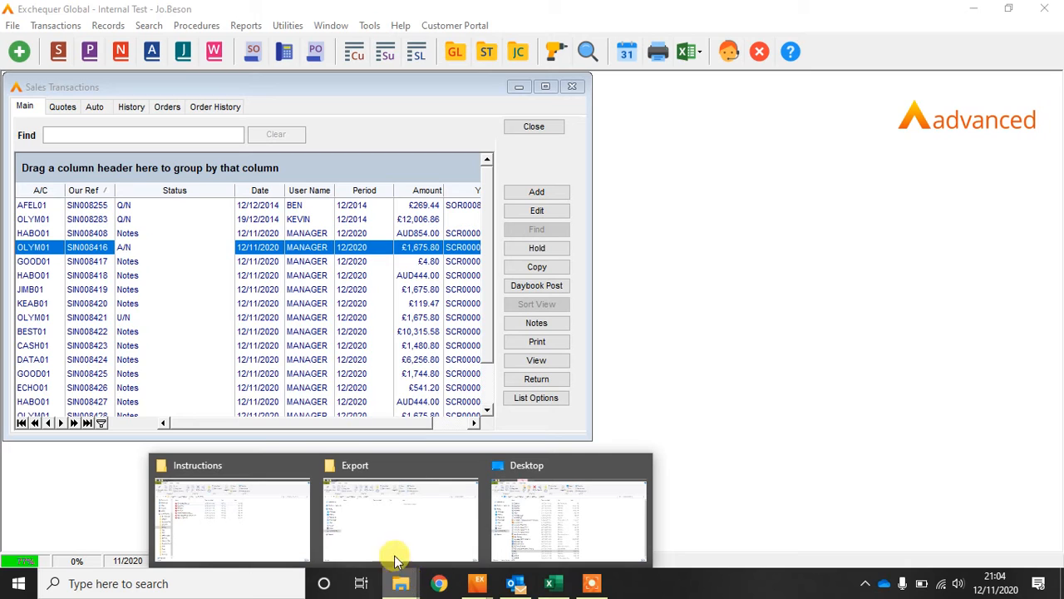
{"action": "left_click", "coordinate": [389, 476]}
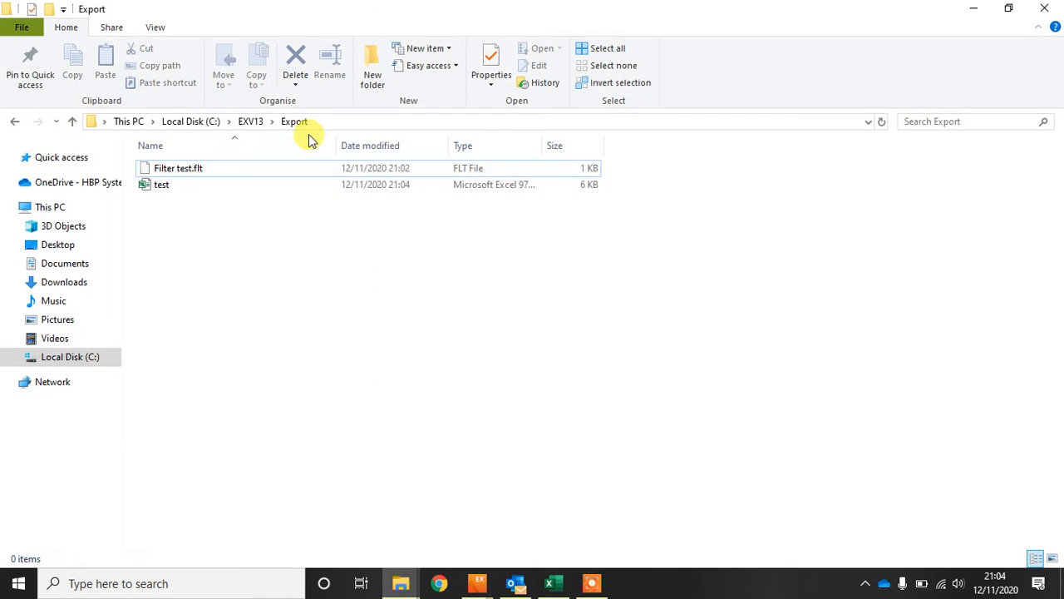
{"action": "double_click", "coordinate": [161, 184]}
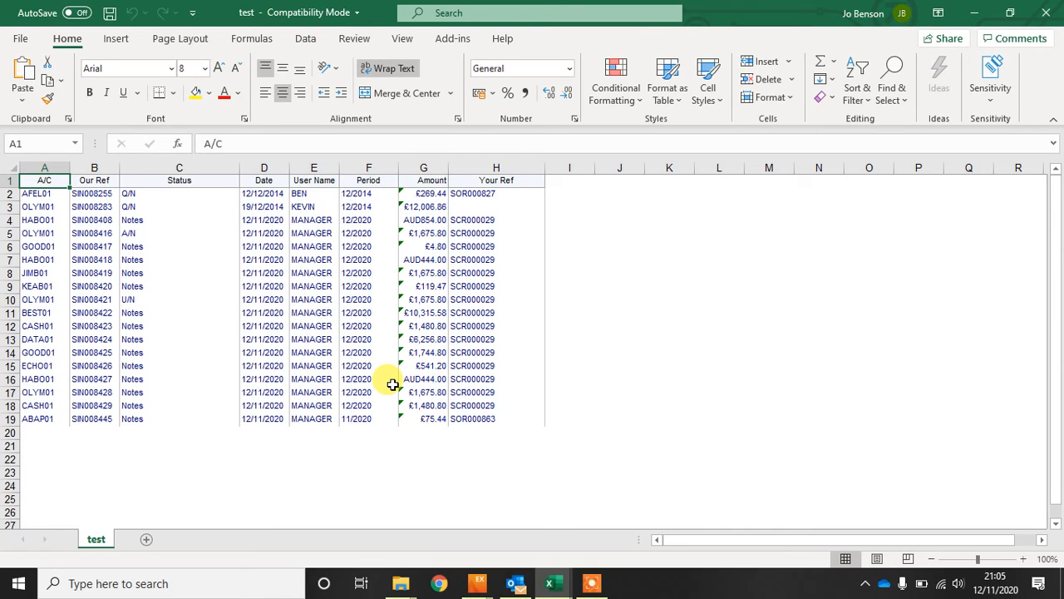
{"action": "left_click", "coordinate": [973, 15]}
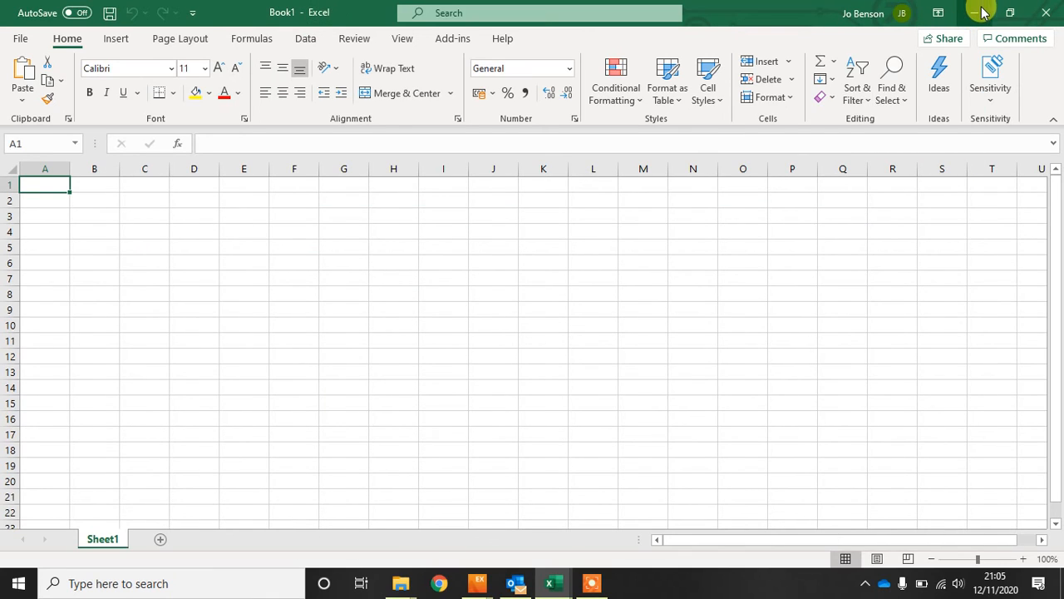
{"action": "left_click", "coordinate": [979, 13]}
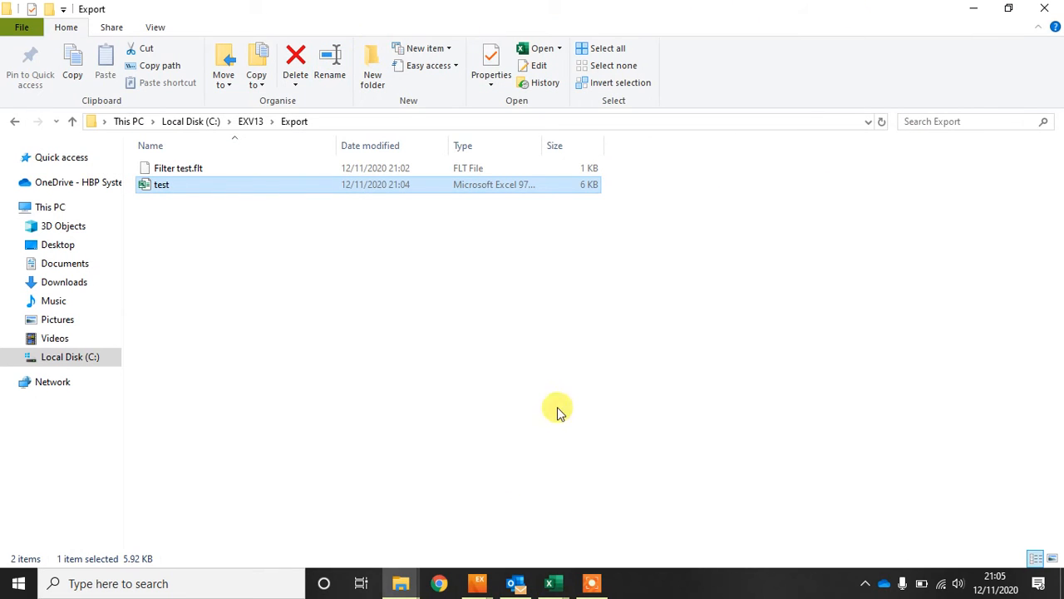
Switch back to the Internal Test company in Exchequer and close the Sales Transactions window
{"action": "mouse_move", "coordinate": [449, 580]}
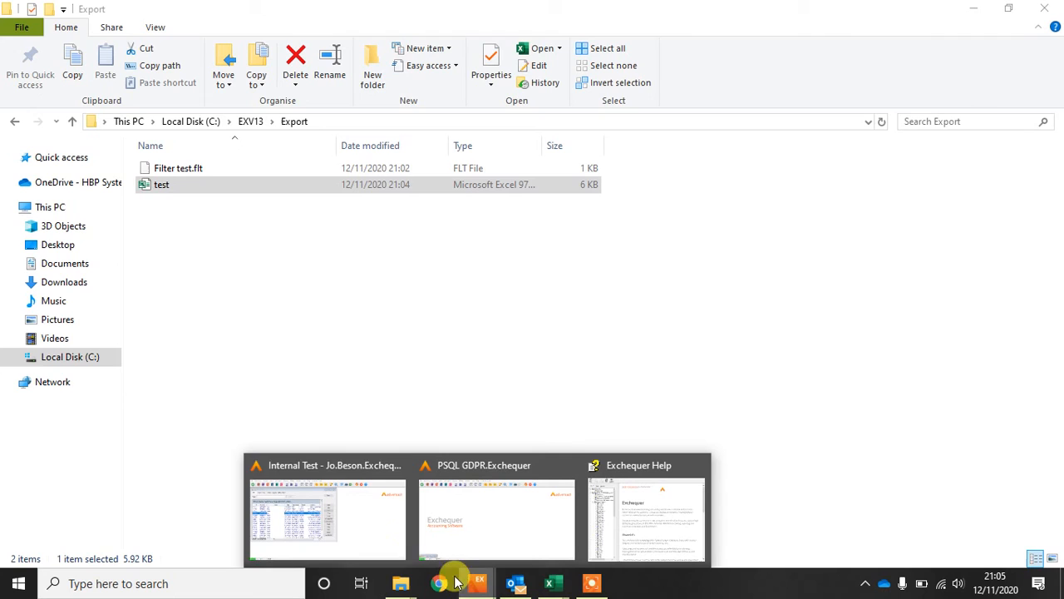
{"action": "left_click", "coordinate": [352, 468]}
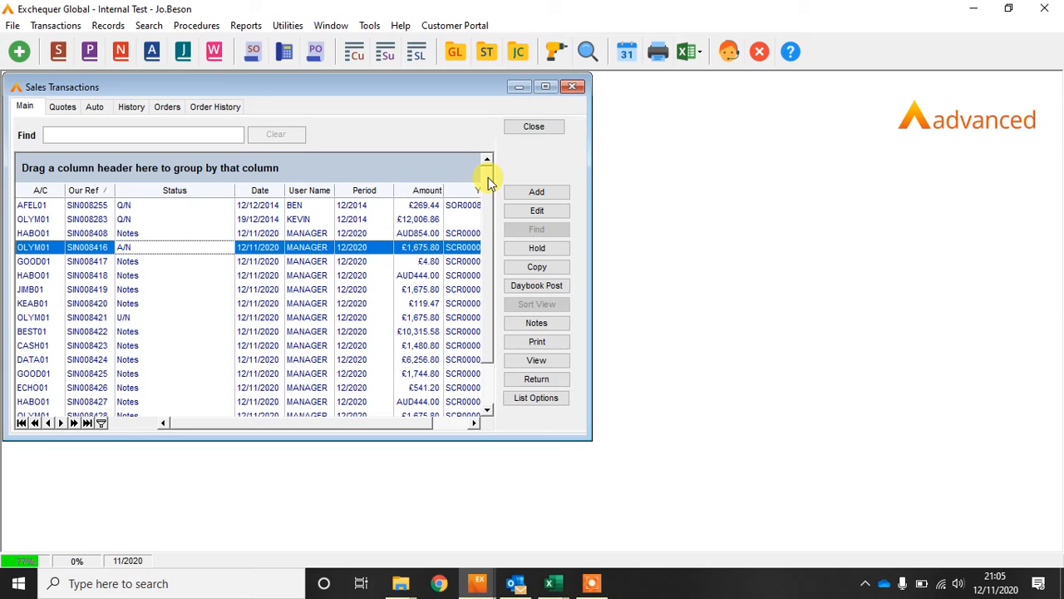
{"action": "left_click", "coordinate": [534, 127]}
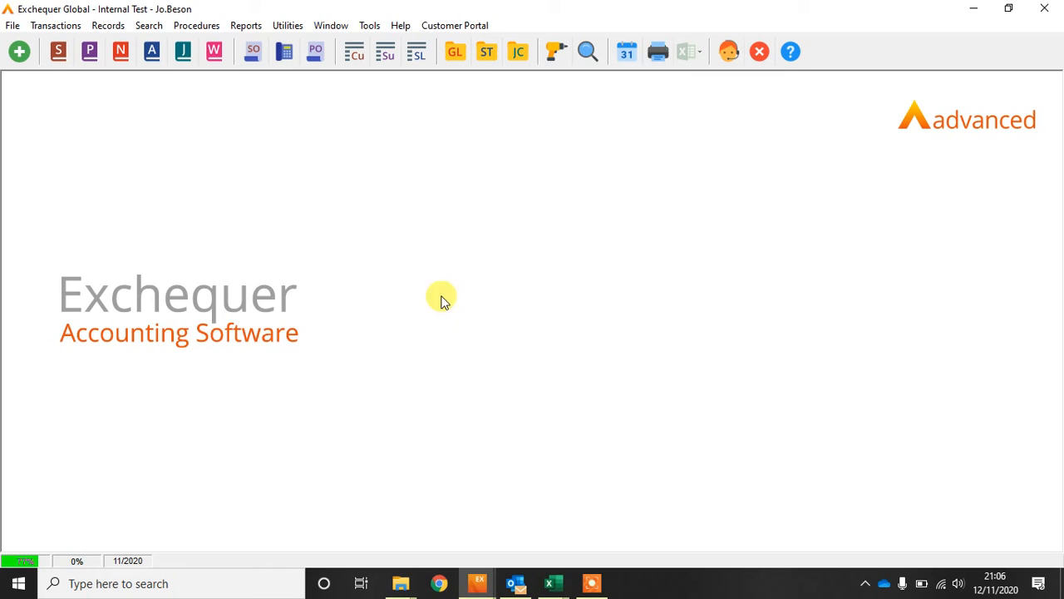
Switch to the PSQL GDPR company in Exchequer and open its User Management list
{"action": "mouse_move", "coordinate": [475, 586]}
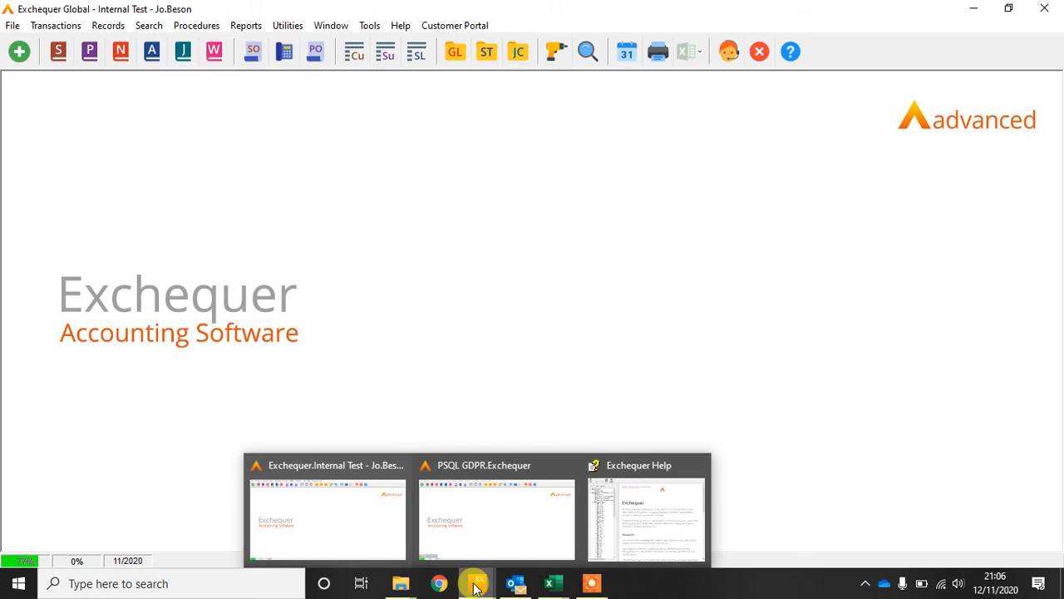
{"action": "left_click", "coordinate": [491, 470]}
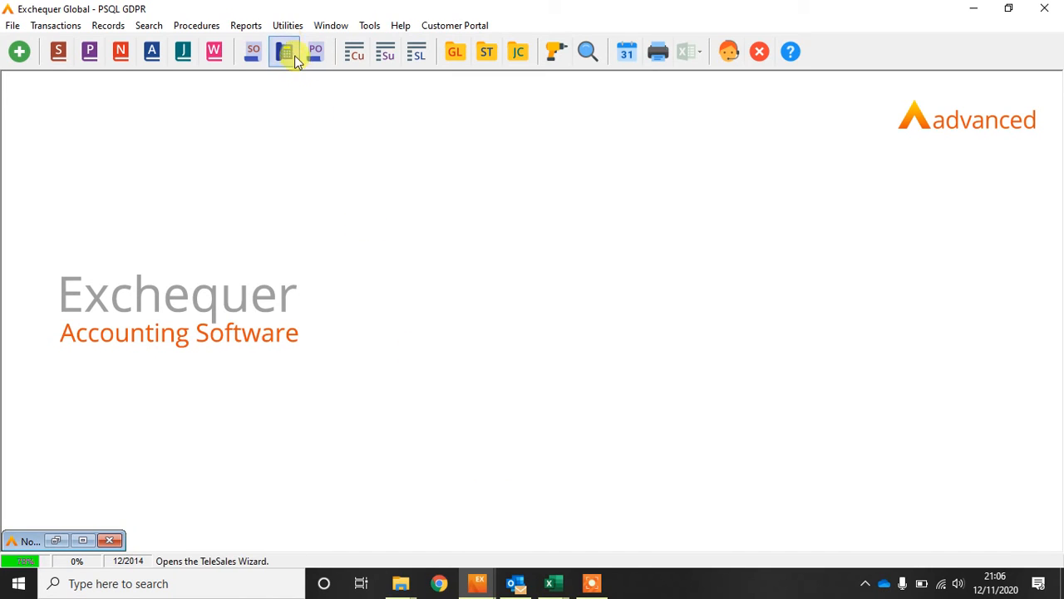
{"action": "left_click", "coordinate": [287, 26]}
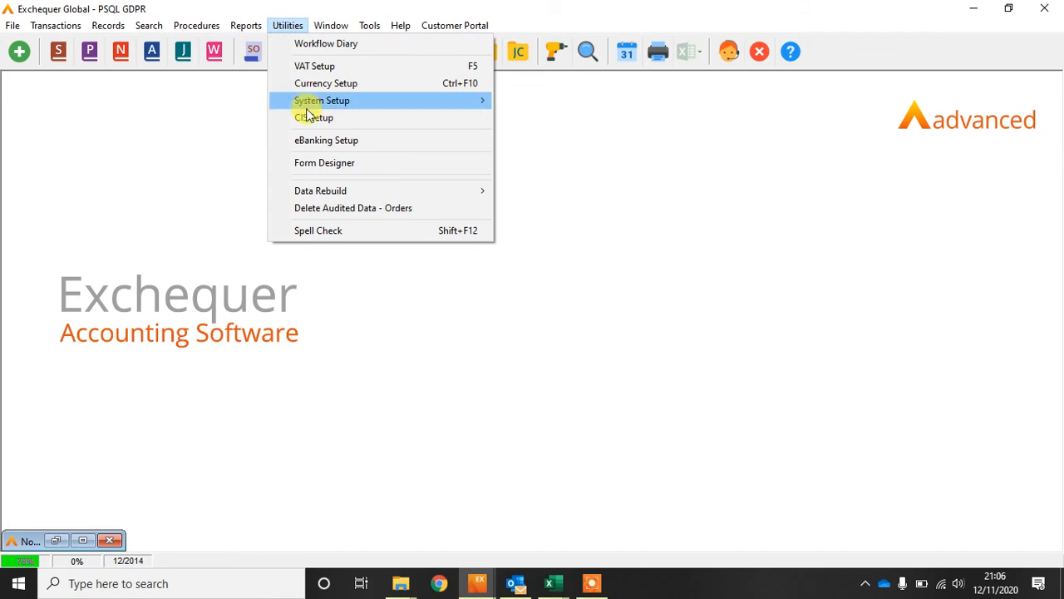
{"action": "mouse_move", "coordinate": [345, 100]}
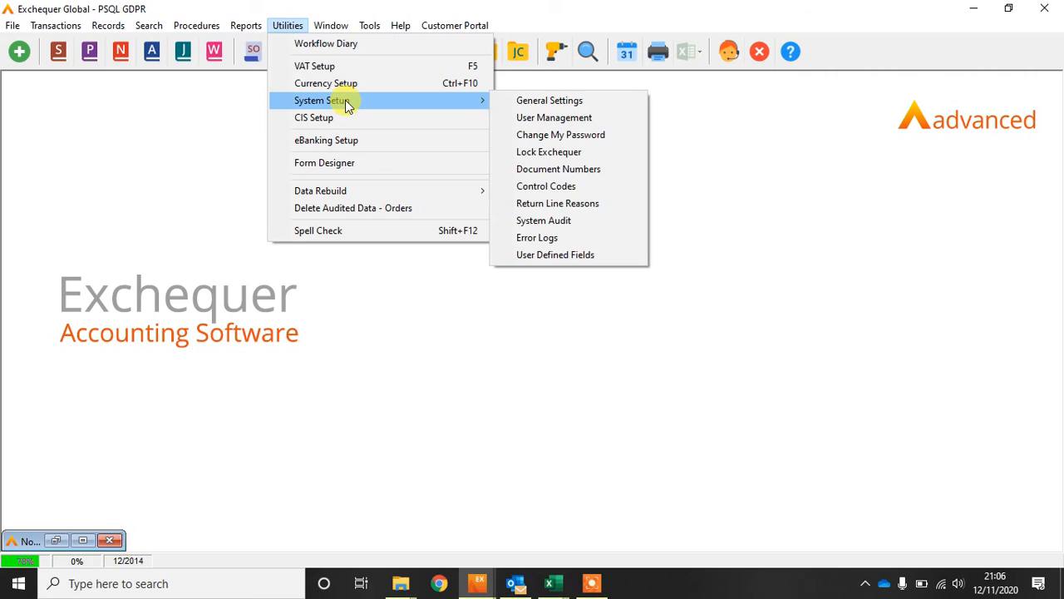
{"action": "left_click", "coordinate": [533, 118]}
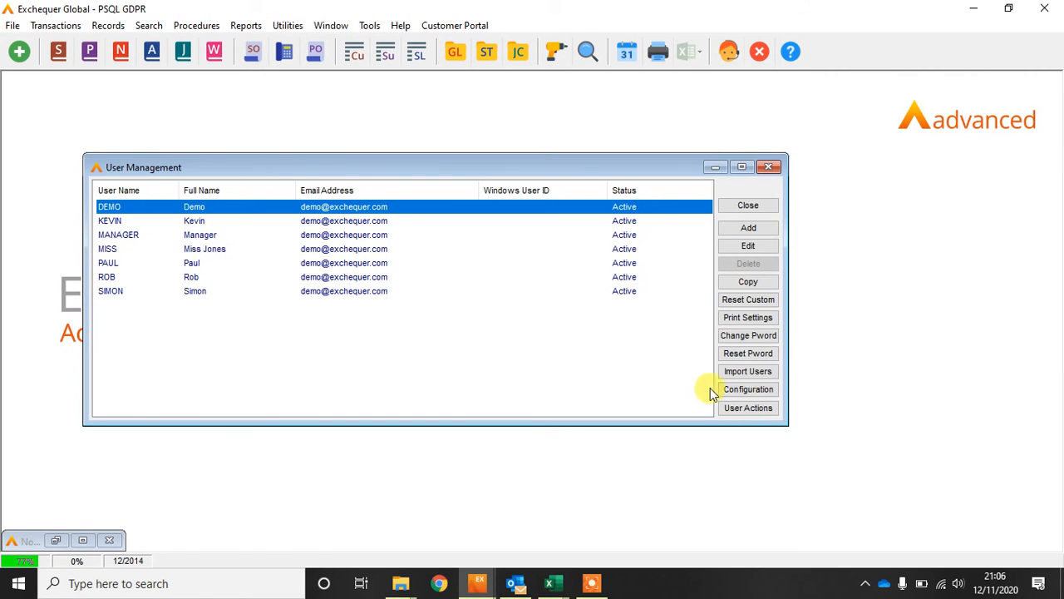
Examine the copy and update user actions for DEMO in Multi Company User Management, cancel the wizard, and close User Management
{"action": "left_click", "coordinate": [740, 409]}
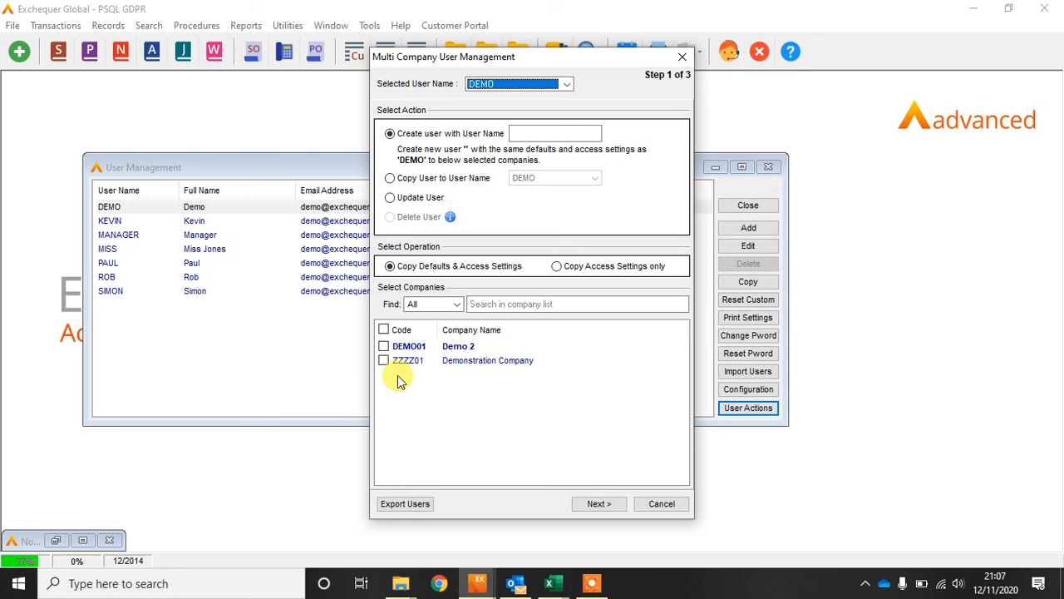
{"action": "left_click", "coordinate": [390, 180]}
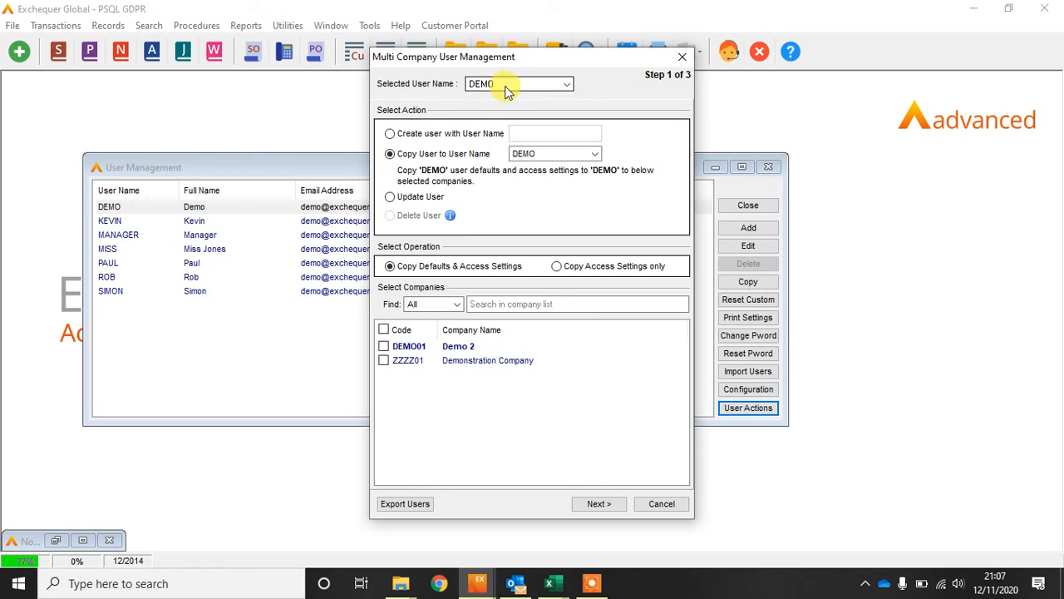
{"action": "left_click", "coordinate": [549, 156]}
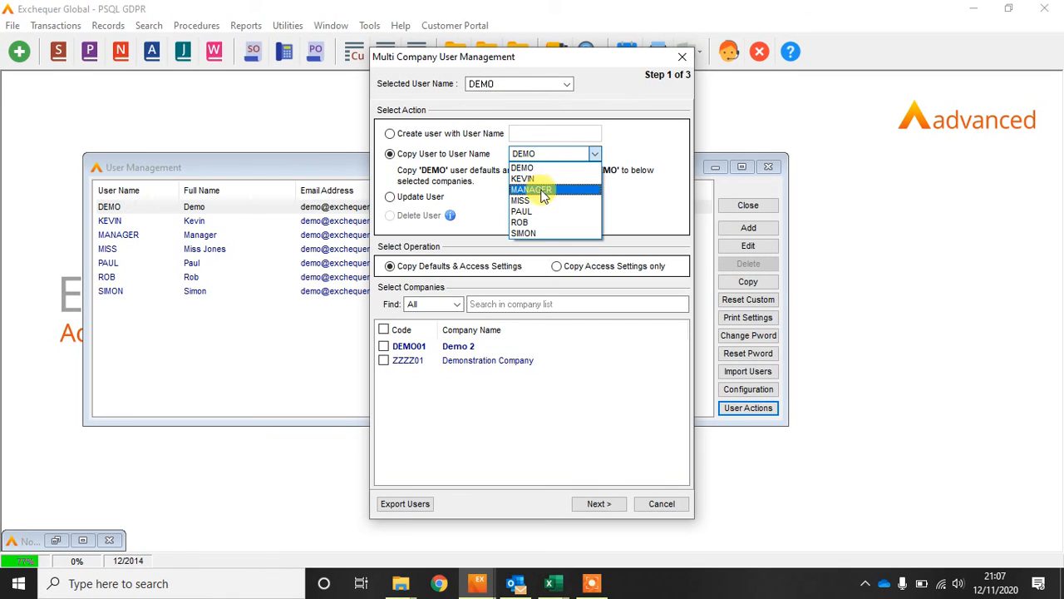
{"action": "left_click", "coordinate": [491, 190]}
{"action": "left_click", "coordinate": [402, 199]}
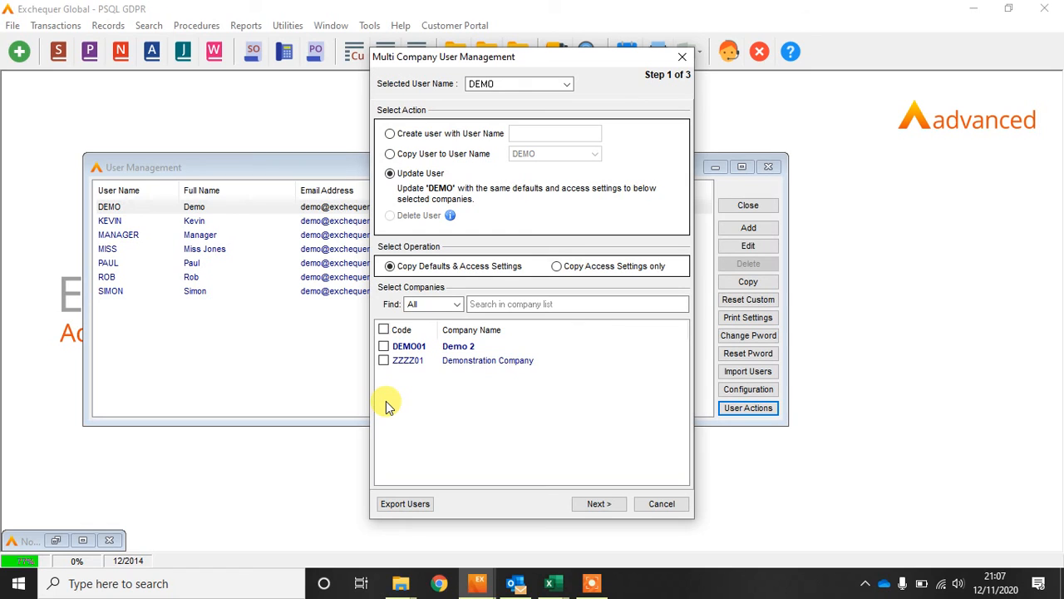
{"action": "left_click", "coordinate": [661, 505]}
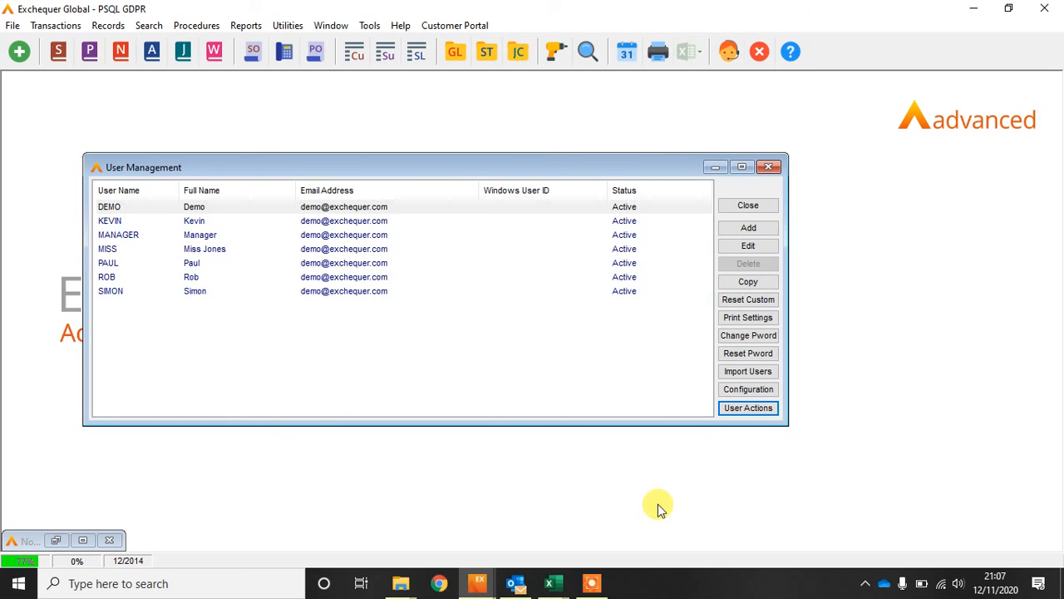
{"action": "left_click", "coordinate": [749, 206]}
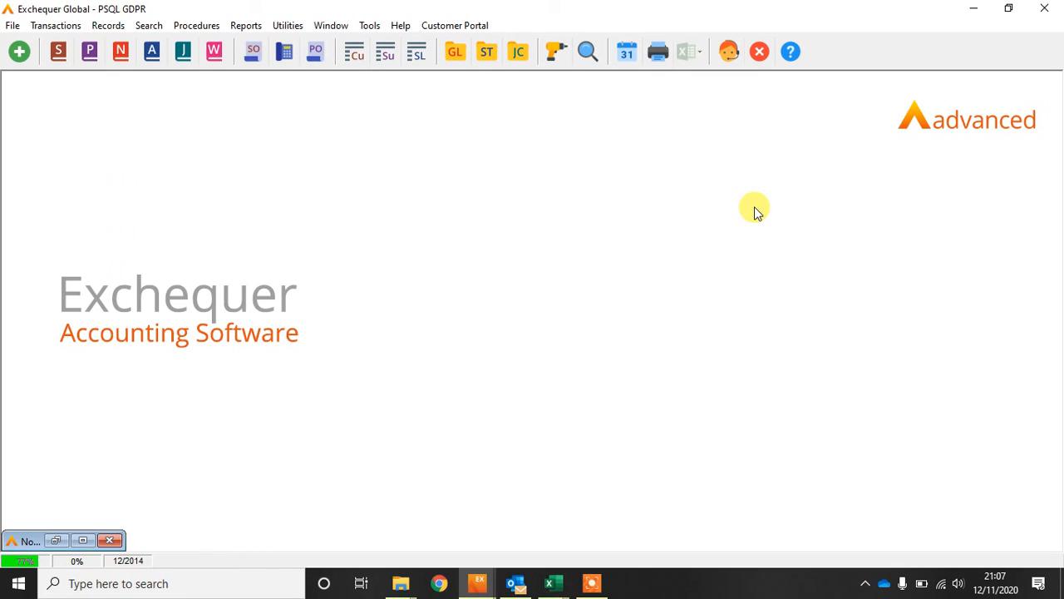